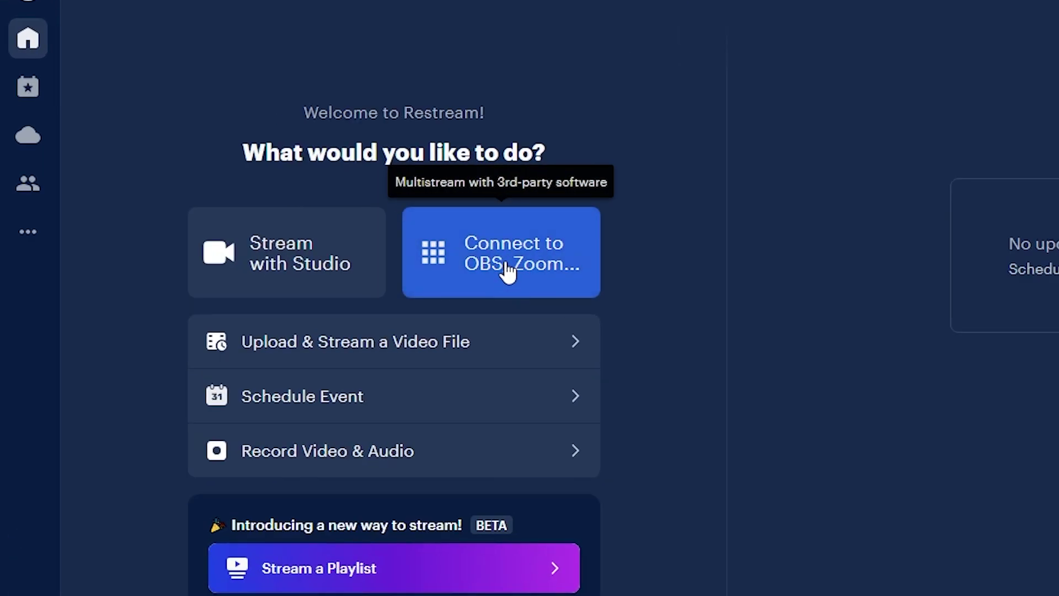
Step: Open the external-software streaming setup and browse the Add Channel platform list
click(505, 271)
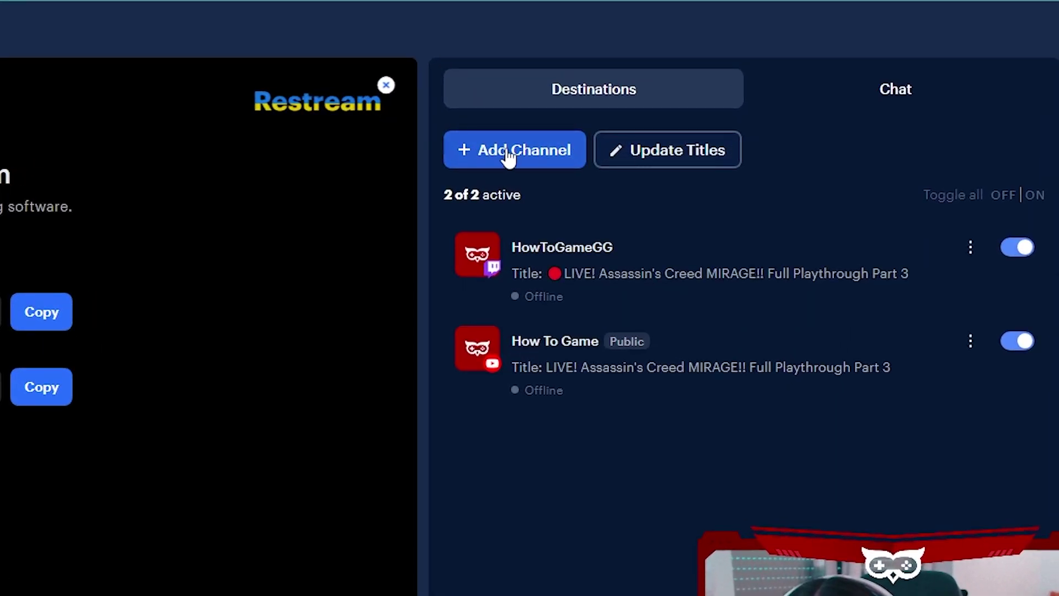
click(507, 152)
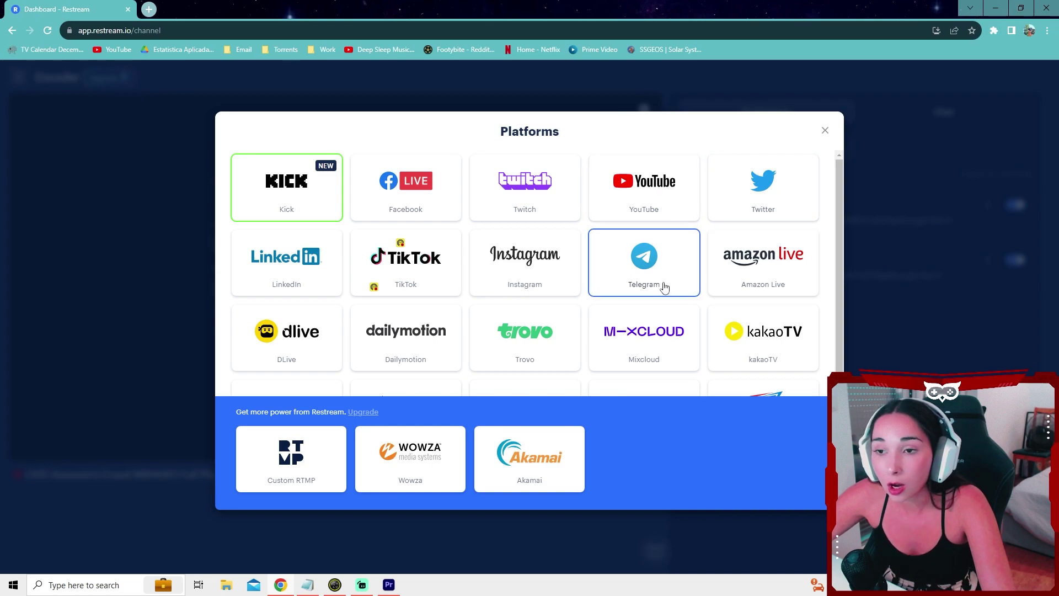
drag(836, 219, 848, 187)
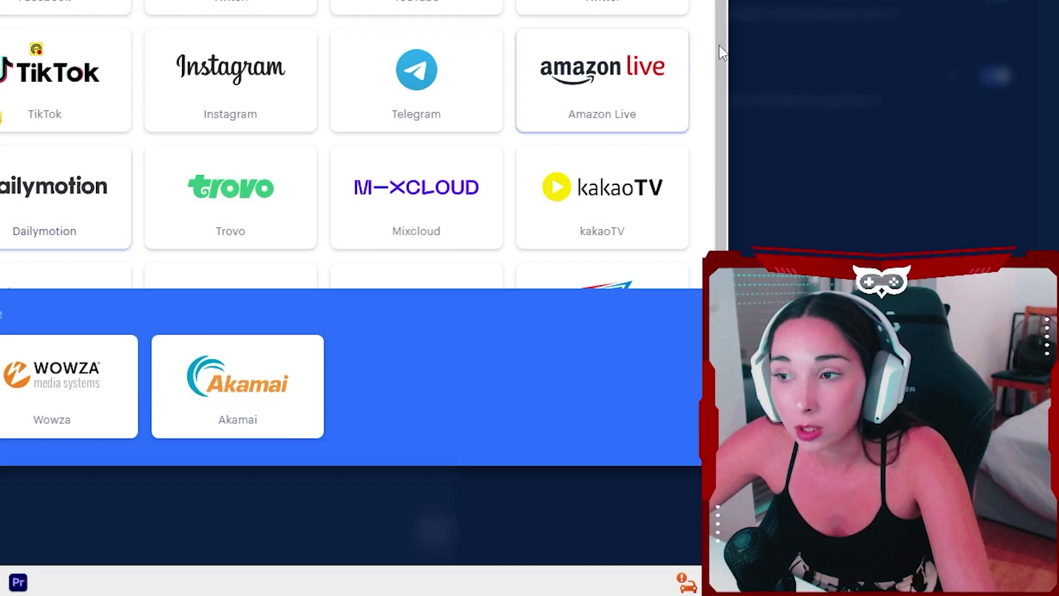
drag(839, 278, 839, 304)
drag(716, 135, 830, 166)
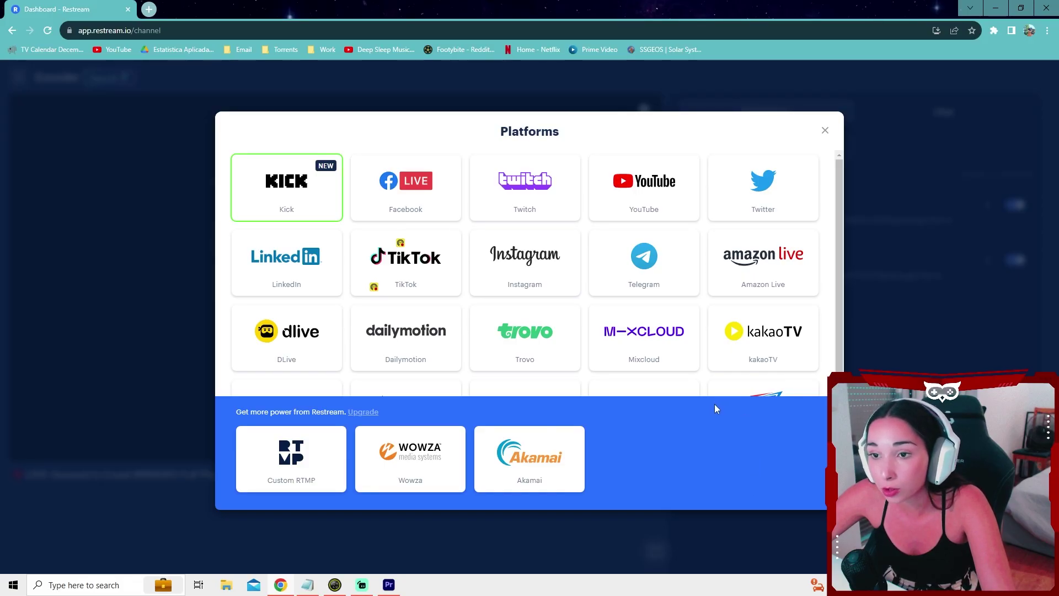
scroll(843, 353, down, 2)
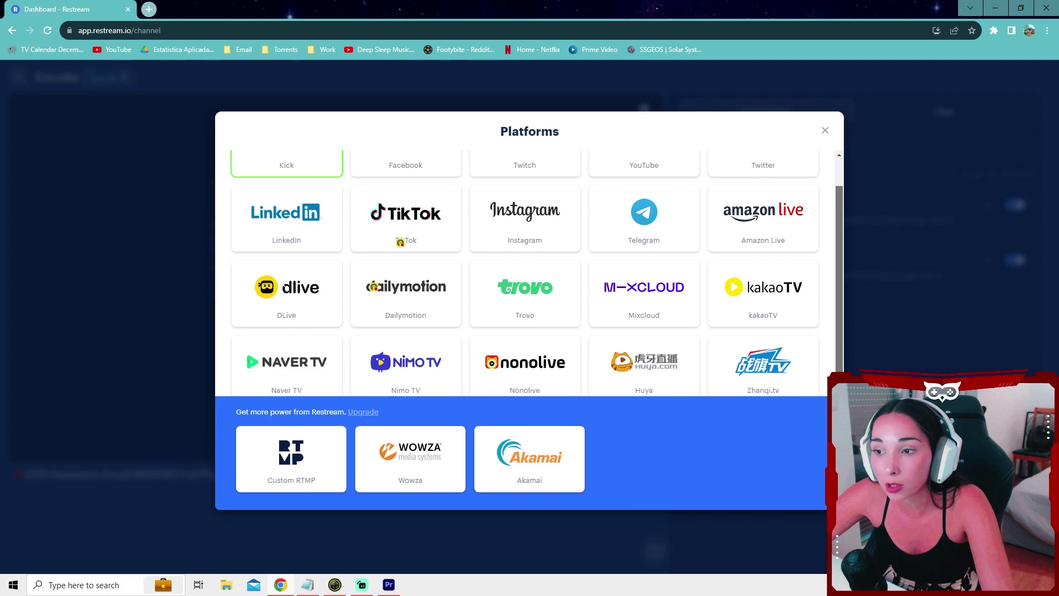
scroll(843, 353, up, 2)
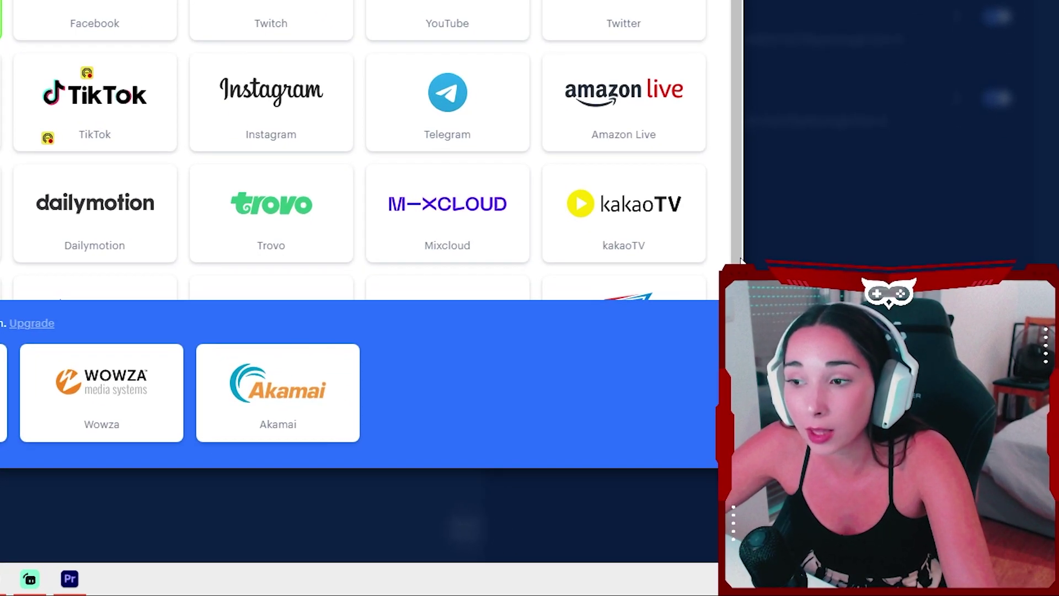
scroll(840, 364, down, 1)
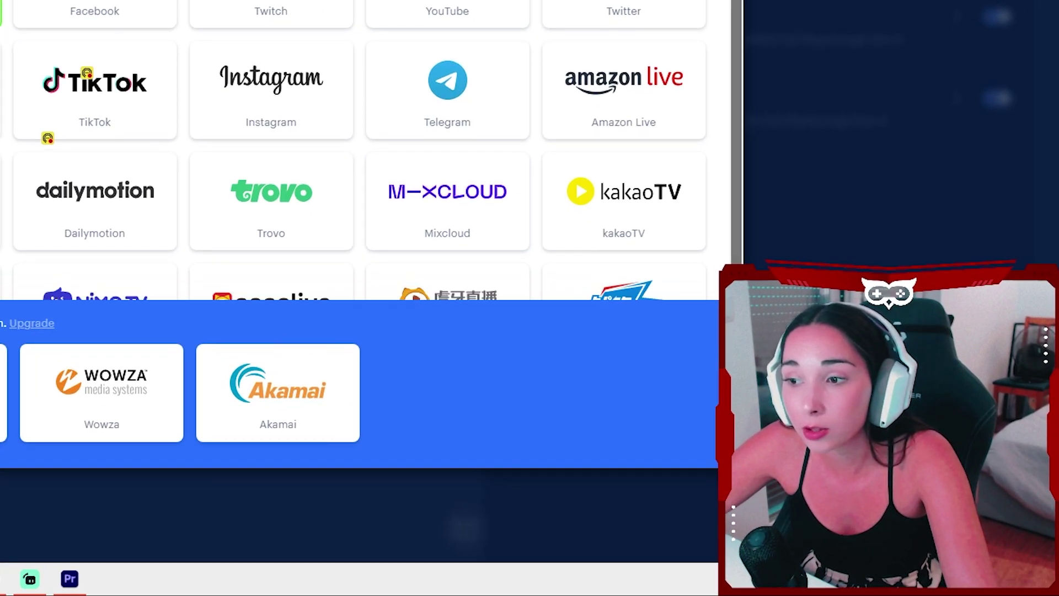
scroll(729, 175, down, 3)
scroll(729, 175, up, 2)
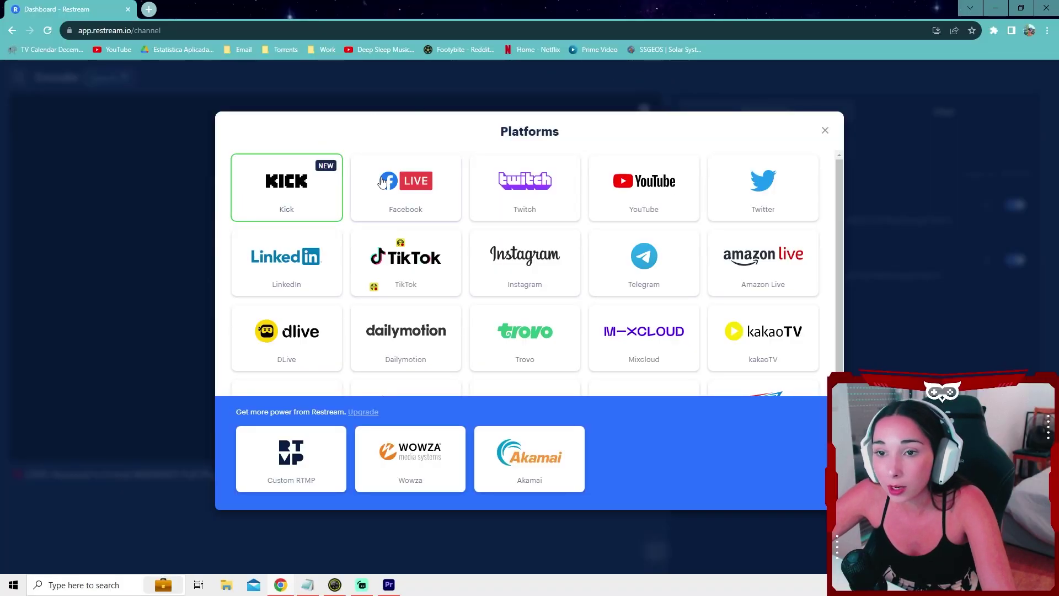
Step: Start a Twitch connection, dismiss its authorization popup and panel, then edit stream details
click(525, 179)
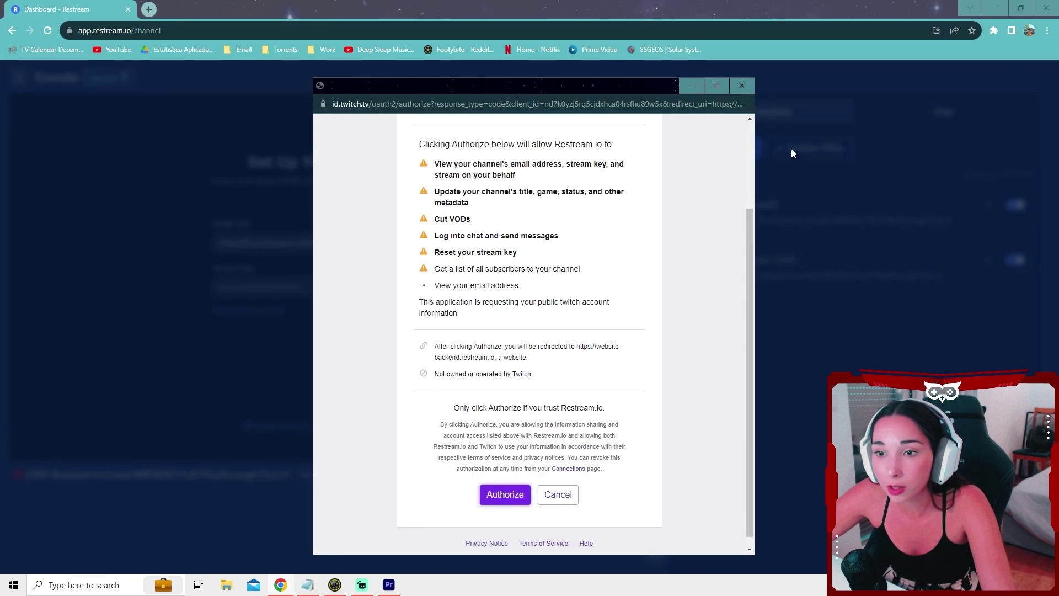
click(743, 86)
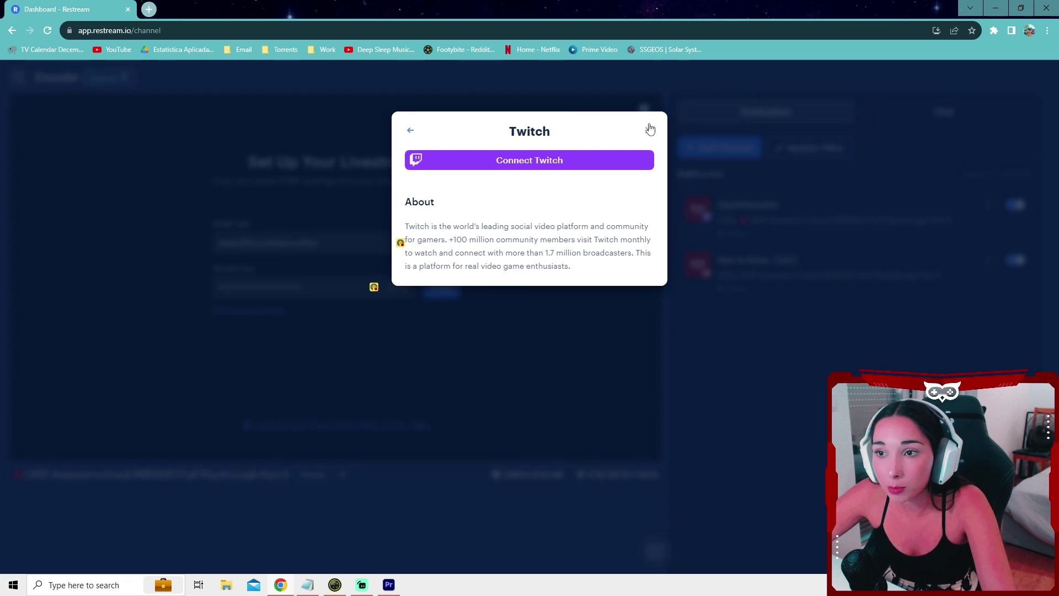
click(649, 130)
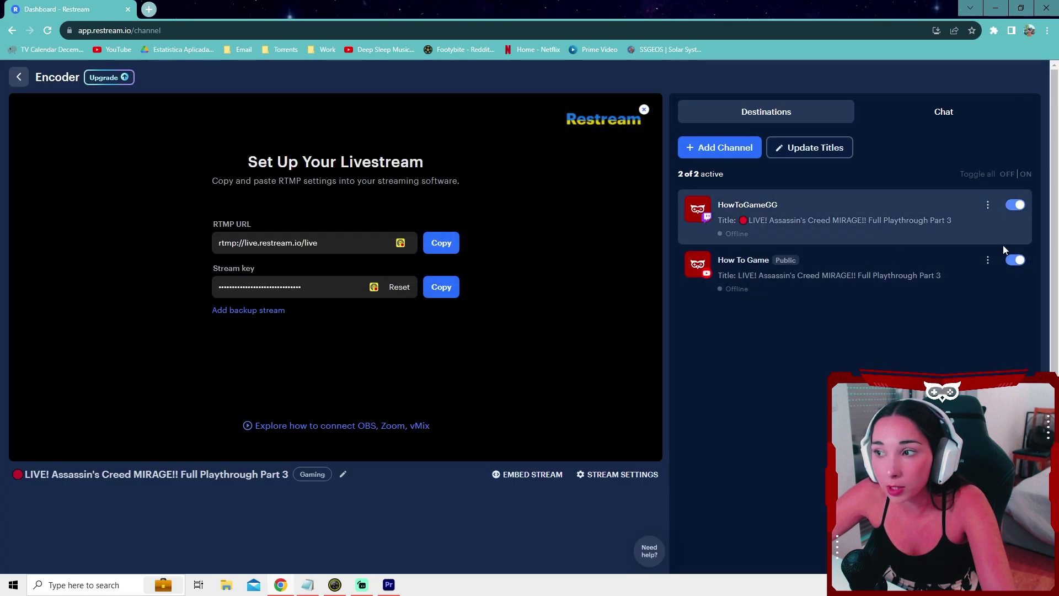
click(822, 156)
Step: Apply the title 'LIVE! Assassin's Creed MIRAGE!! Full Playthrough Part 3' and description to all destinations
drag(422, 202, 641, 198)
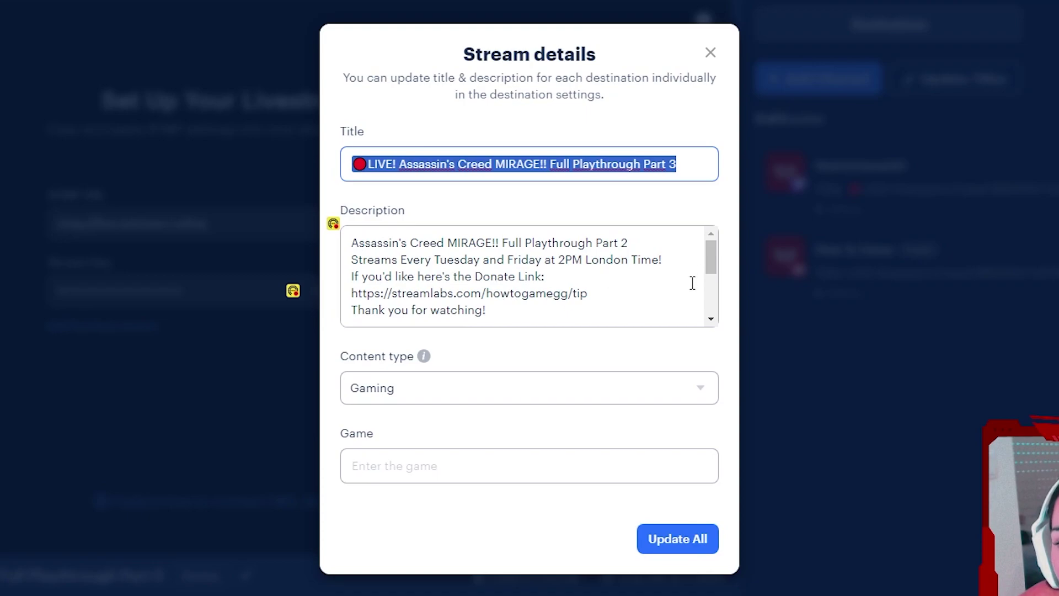
click(423, 469)
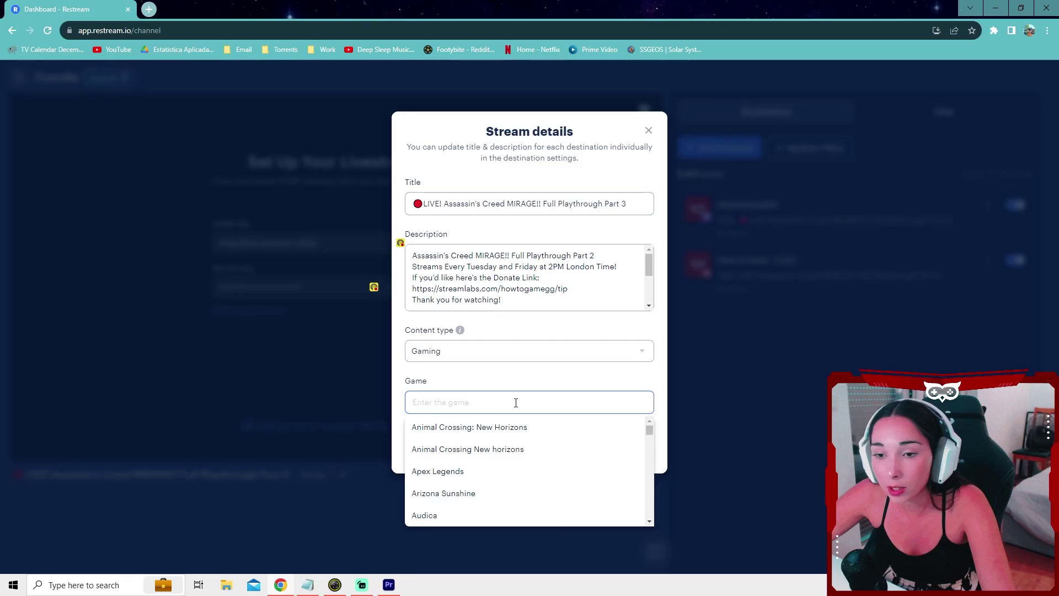
click(435, 391)
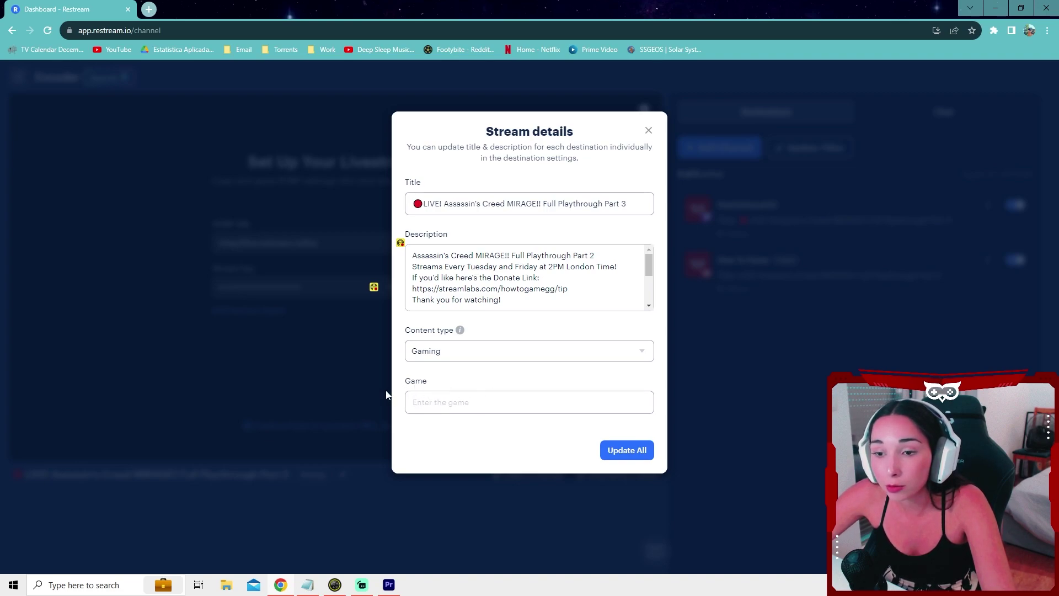
click(625, 451)
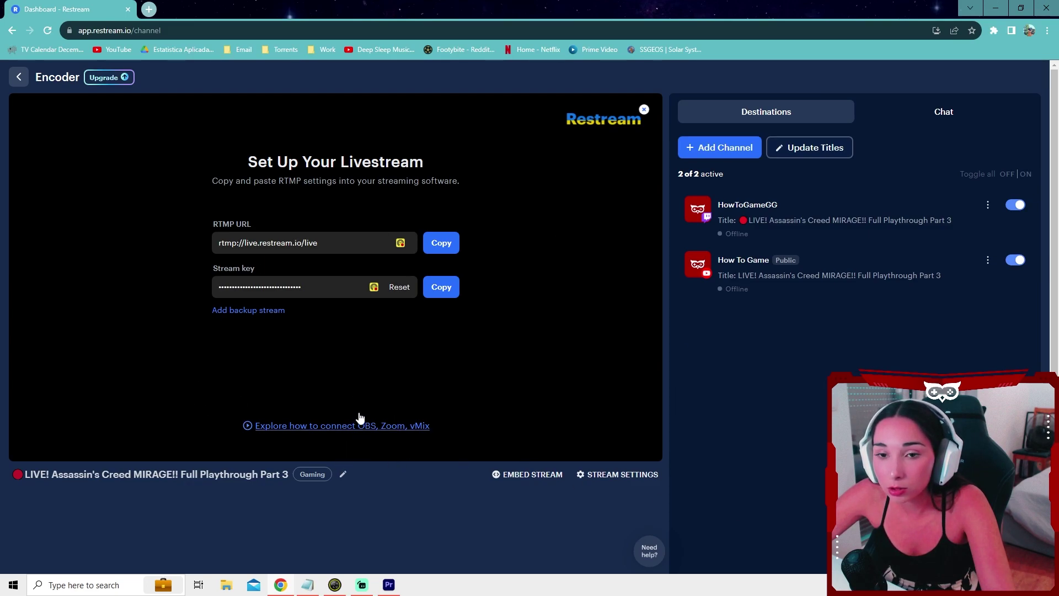
Step: Copy the Restream stream key and set Streamlabs' stream service to Restream.io with that key
click(443, 291)
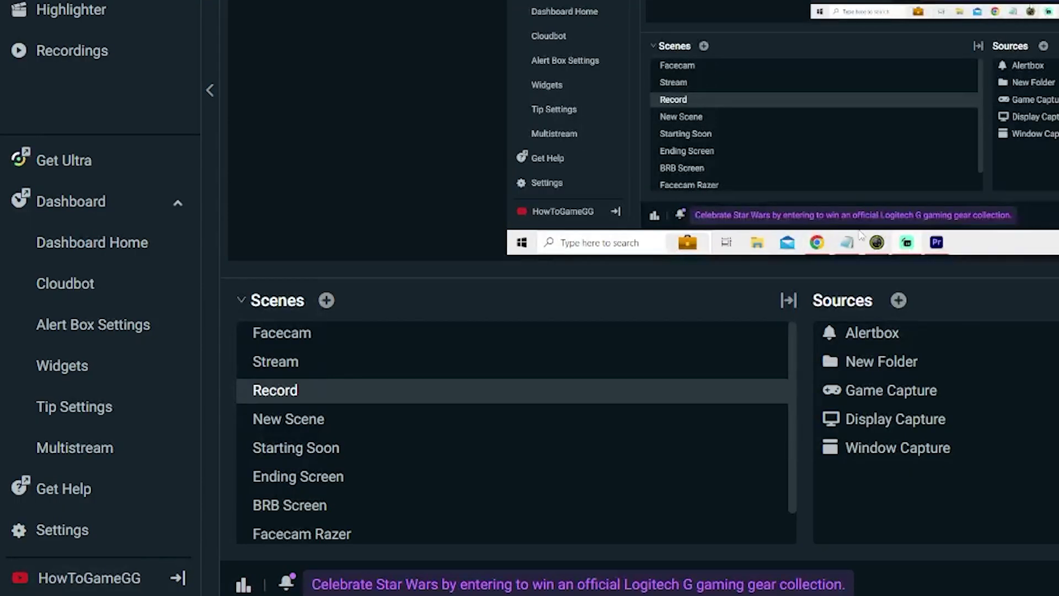
click(91, 531)
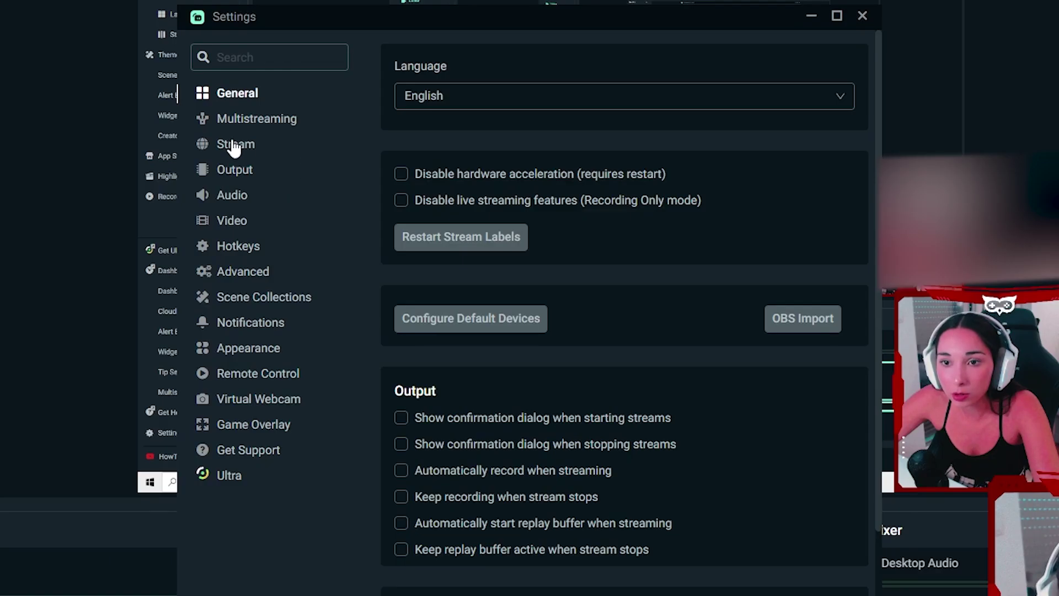
click(298, 146)
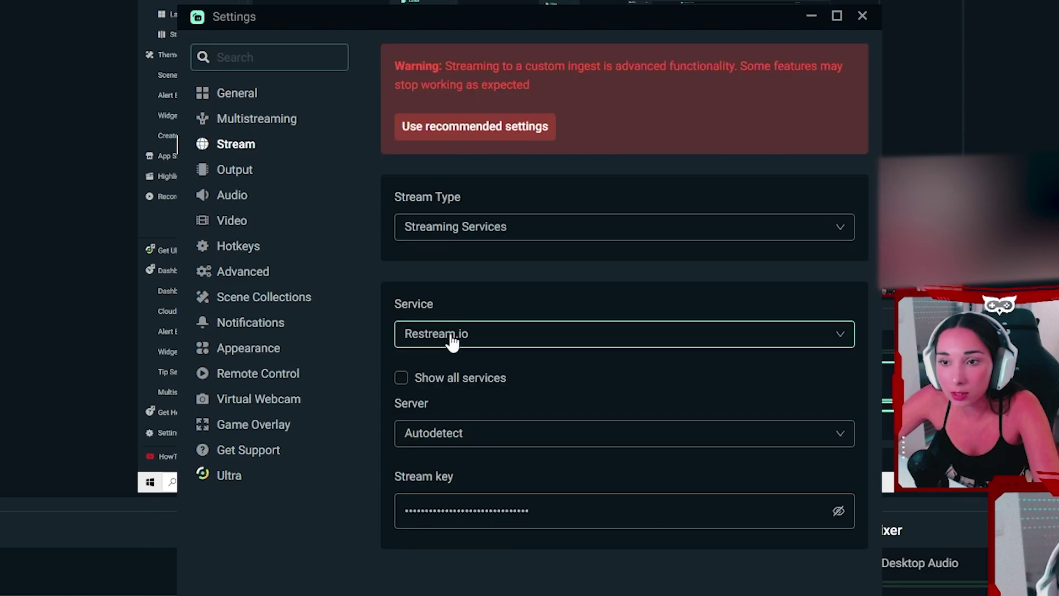
click(476, 520)
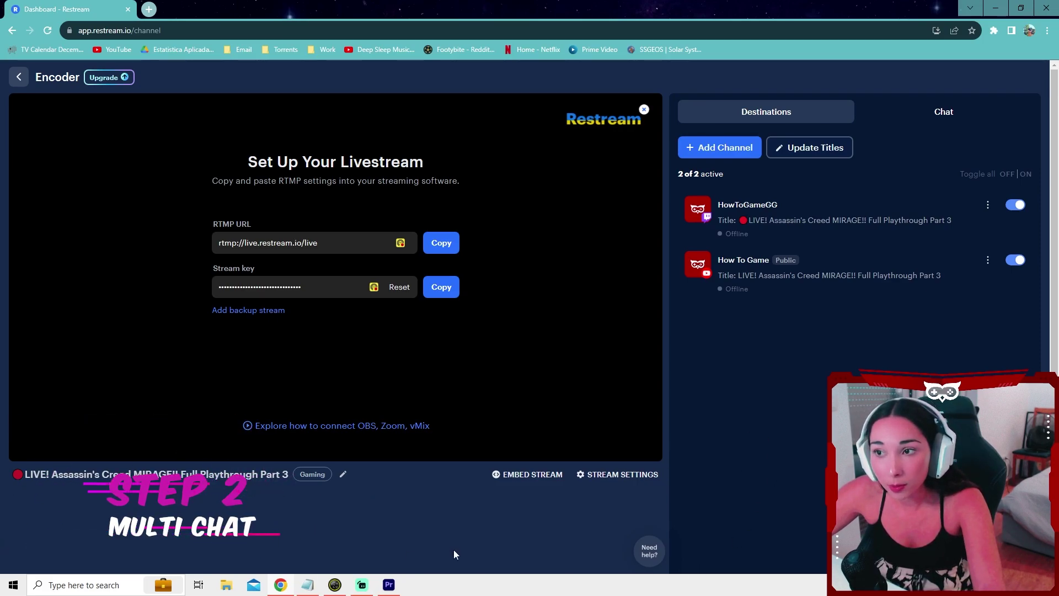
Step: Copy the Chat Overlay embed link and start adding a new source in Streamlabs Desktop
click(944, 112)
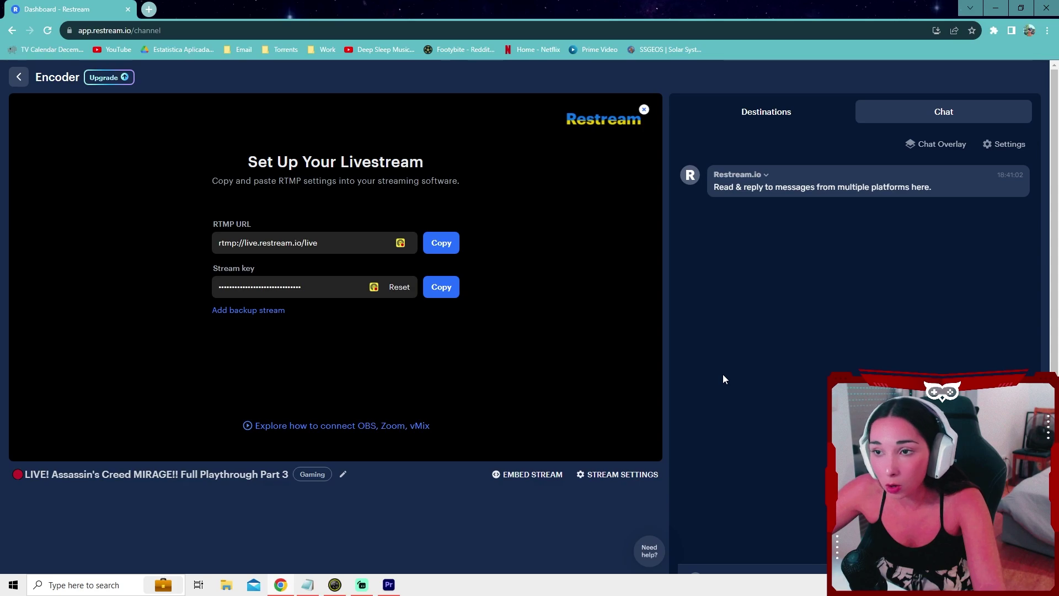
click(942, 145)
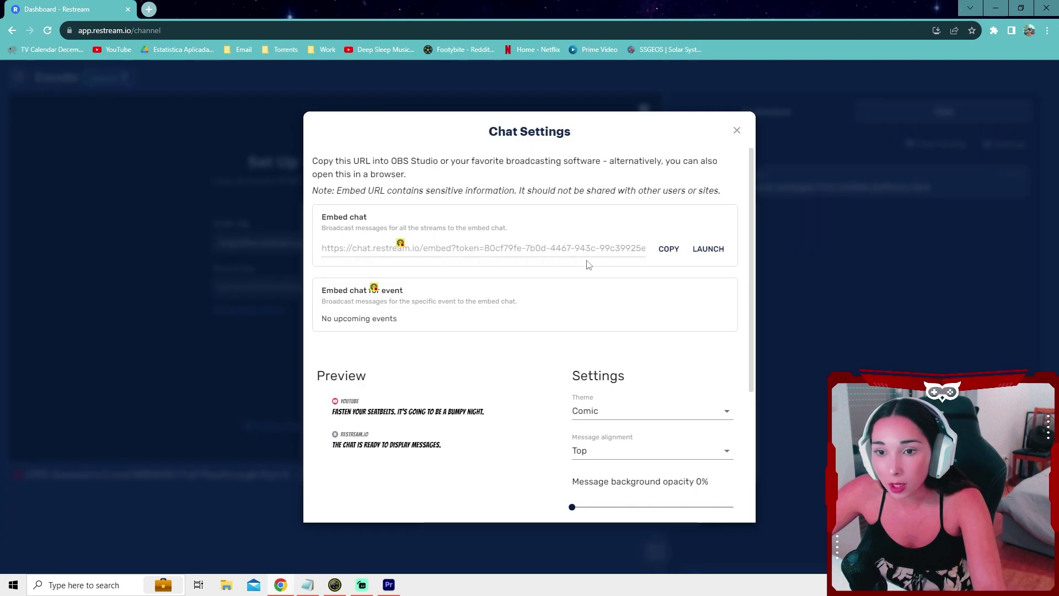
click(668, 251)
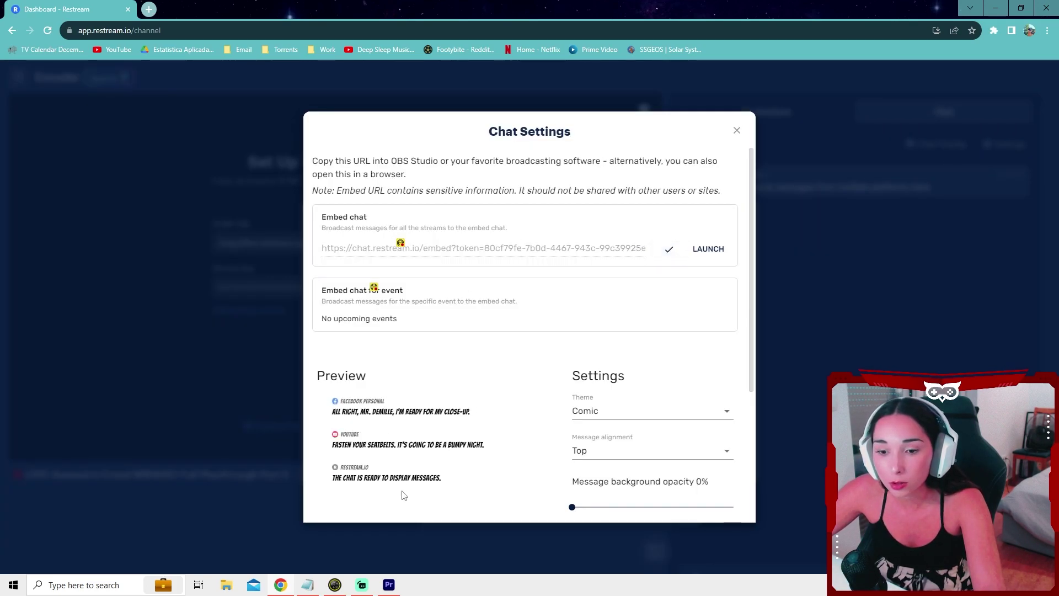
click(360, 584)
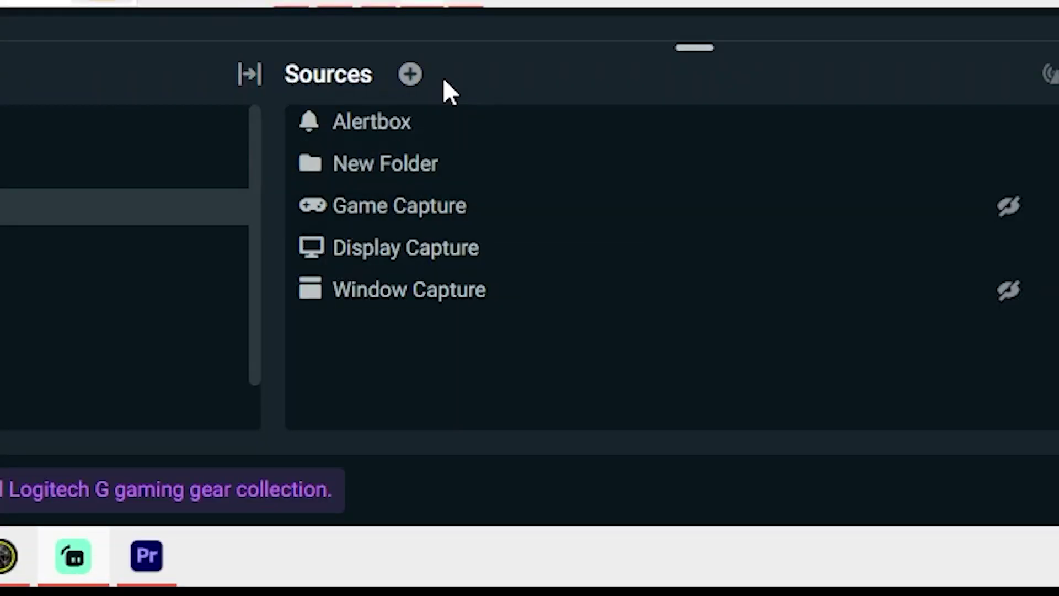
click(410, 74)
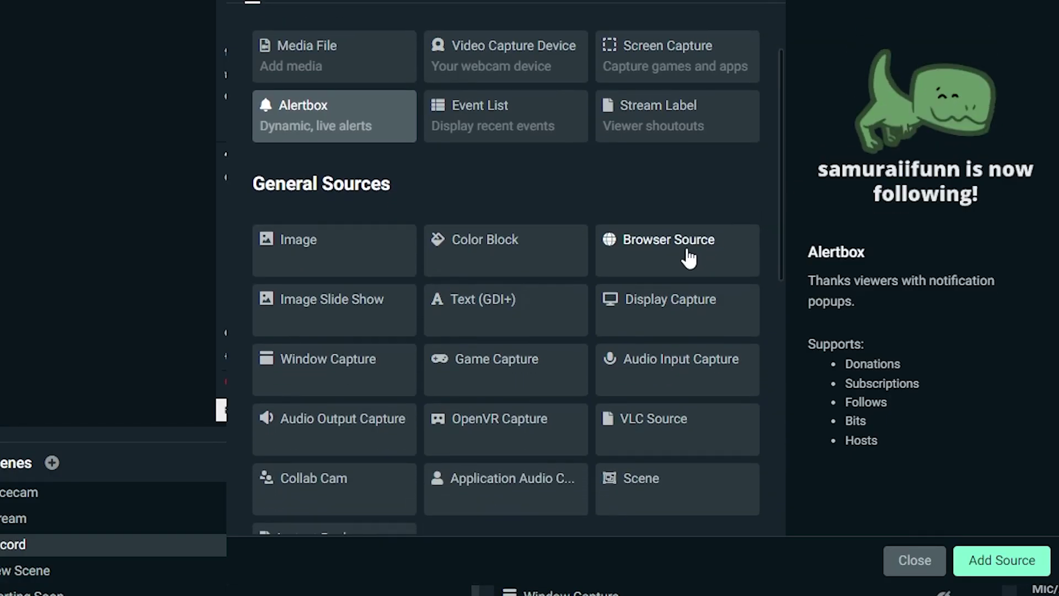
Step: Add a new Browser Source whose URL is Restream's embed chat link
click(688, 255)
click(1001, 561)
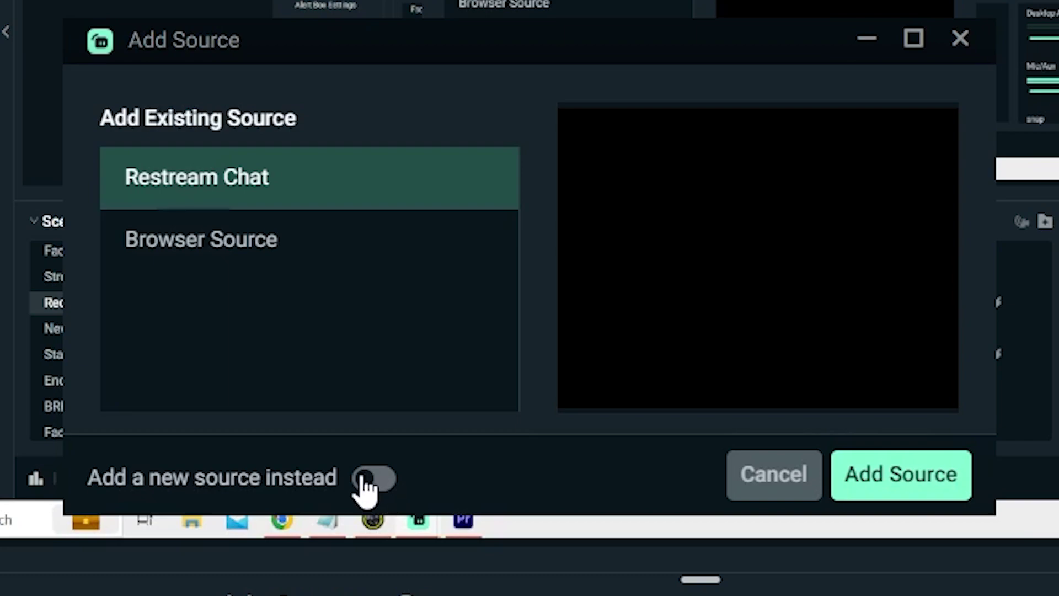
click(553, 387)
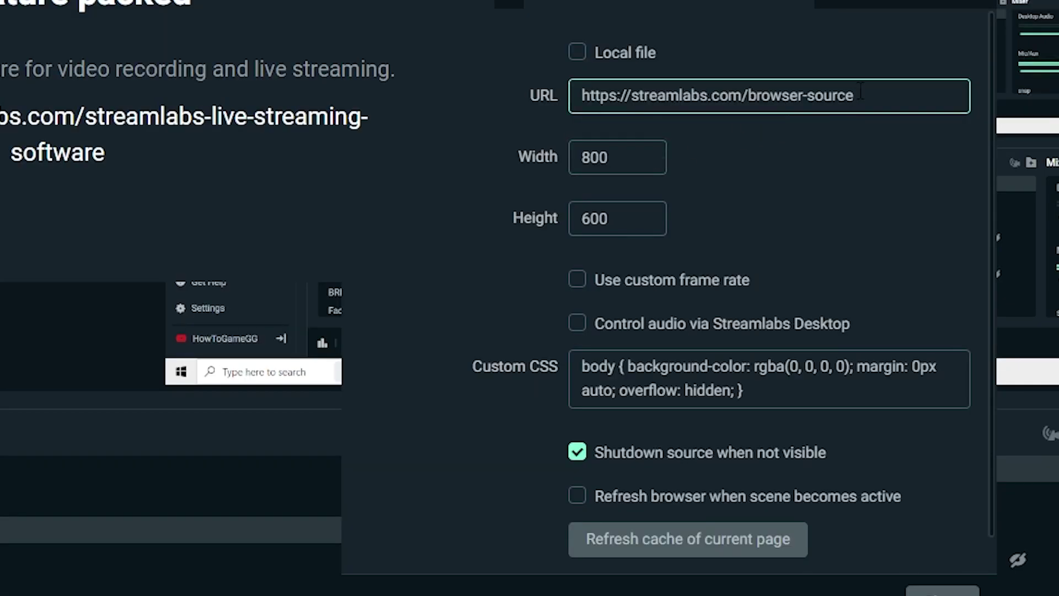
triple_click(871, 91)
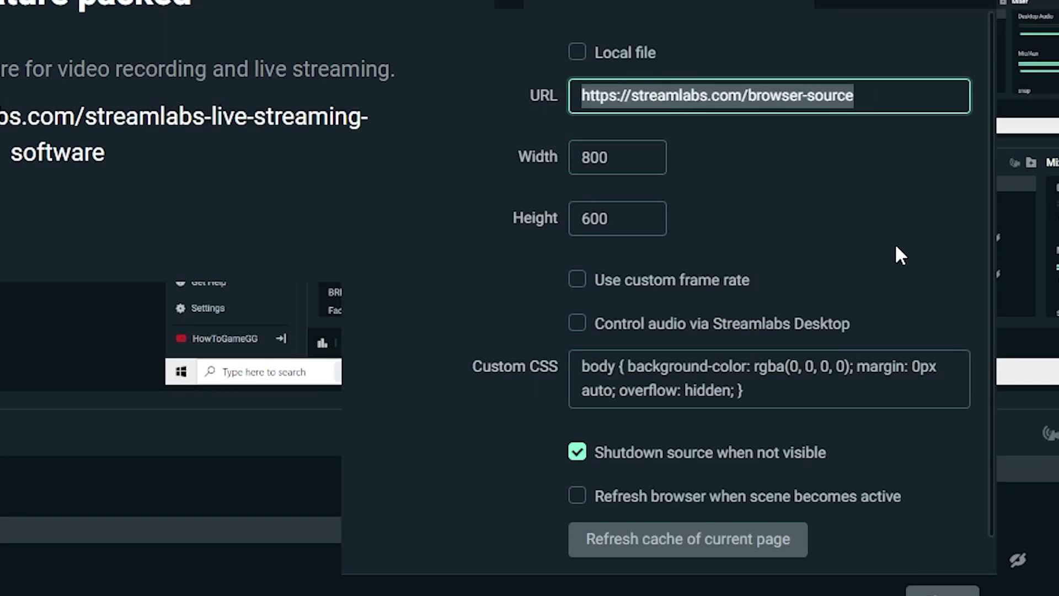
key(ctrl+v)
Step: Shrink the source to 796×593 and enable refresh when the scene becomes active
scroll(896, 250, down, 1)
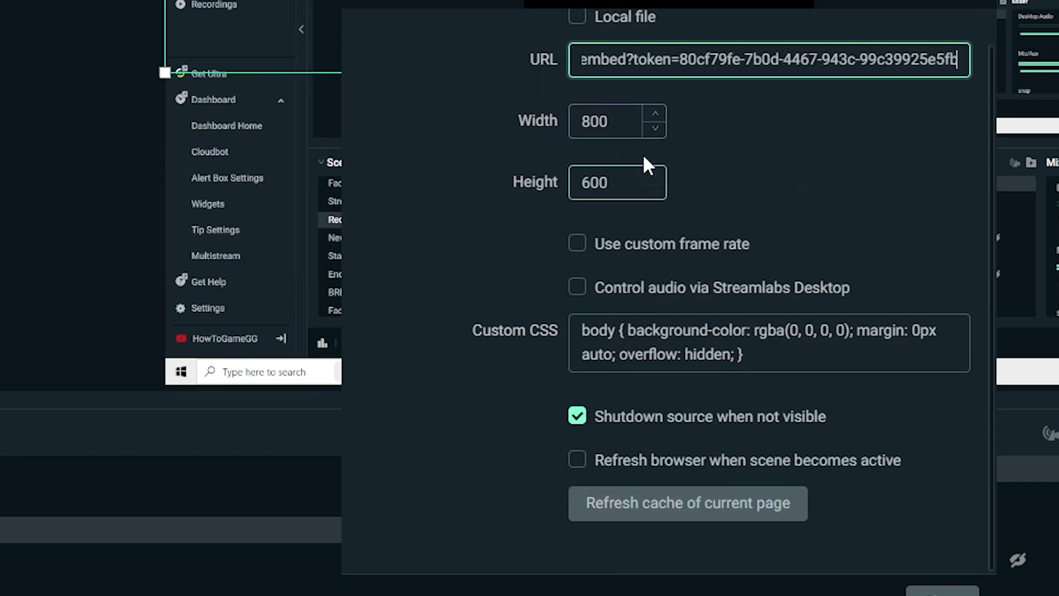
click(655, 128)
click(655, 128)
click(655, 128)
click(655, 128)
click(655, 188)
click(655, 188)
click(655, 188)
click(655, 189)
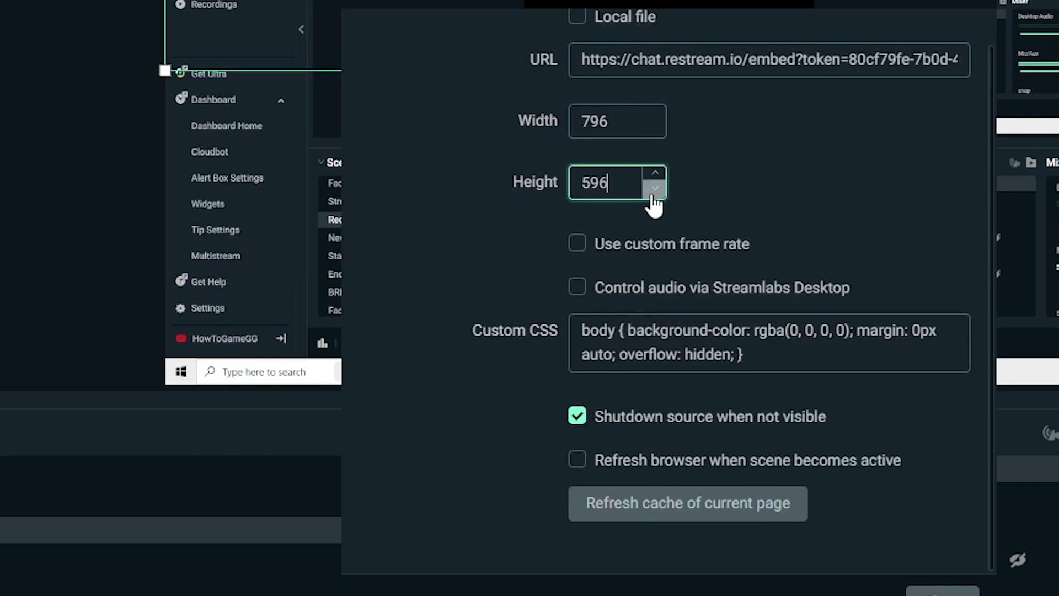
click(655, 188)
click(655, 189)
click(655, 188)
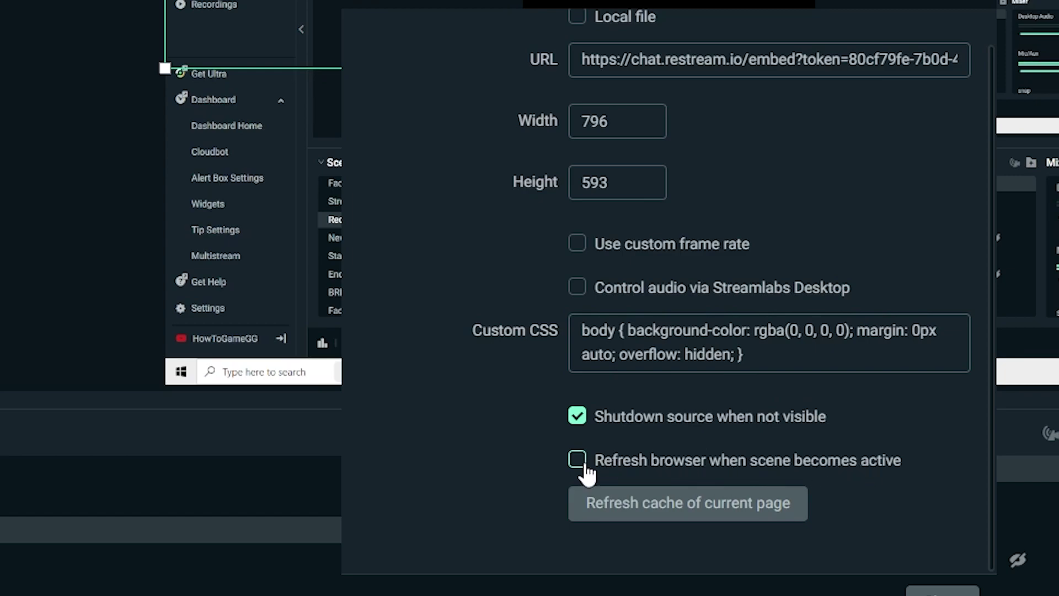
click(578, 461)
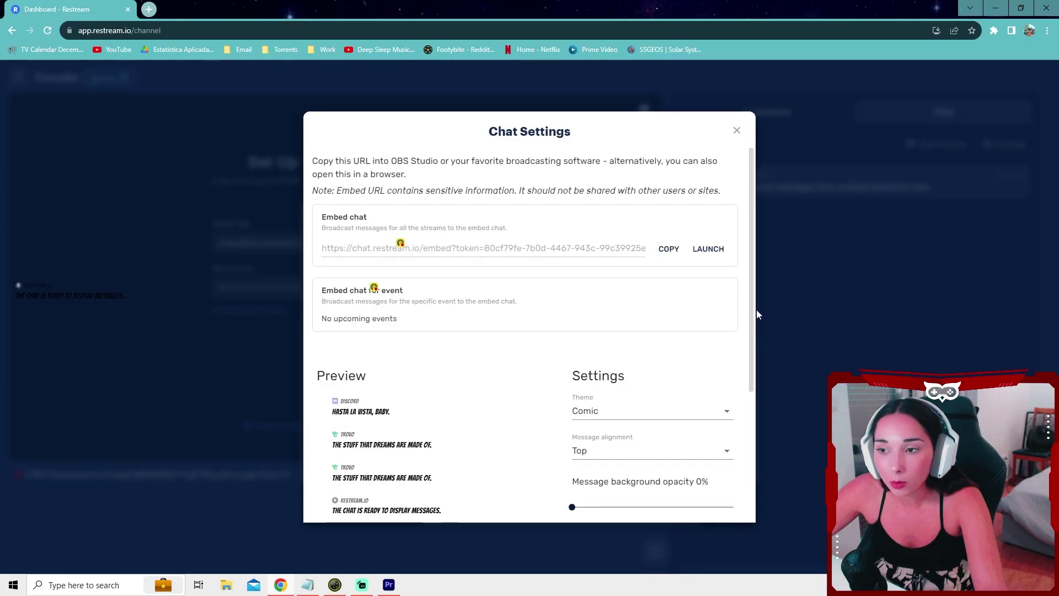
scroll(747, 313, down, 1)
scroll(744, 364, down, 2)
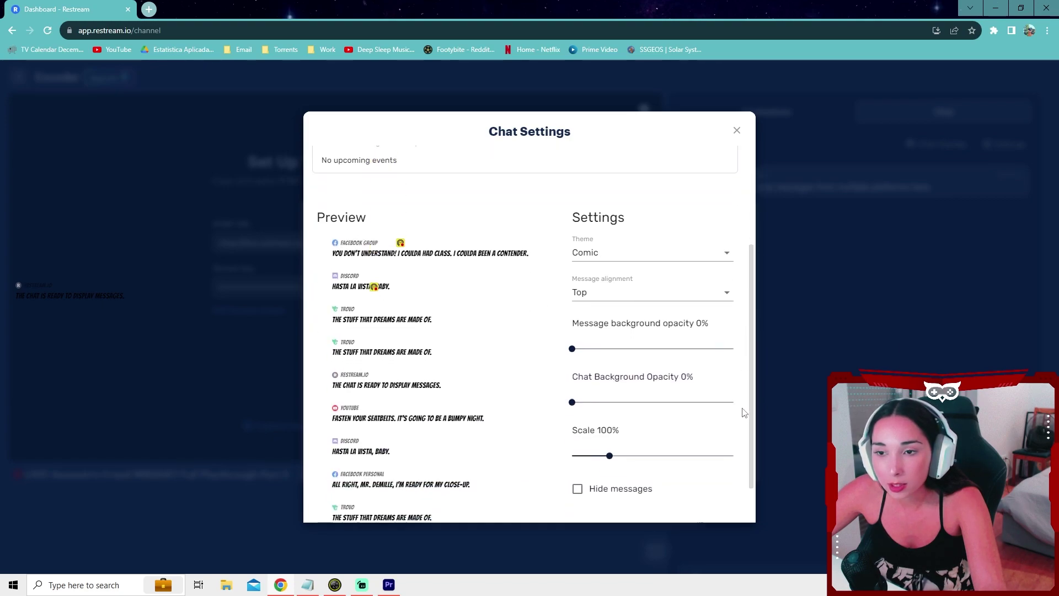
click(605, 229)
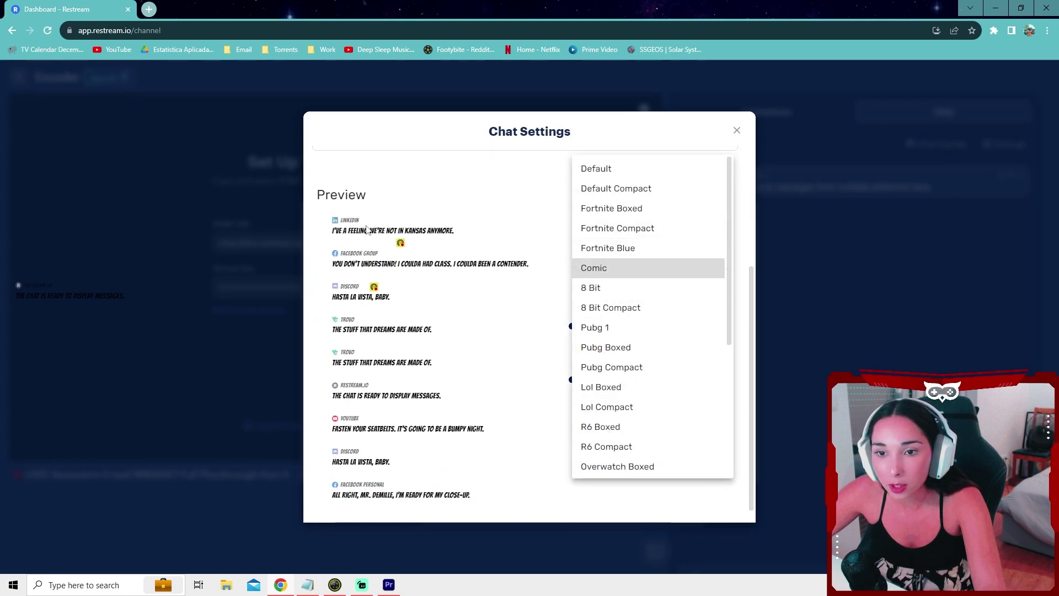
click(604, 250)
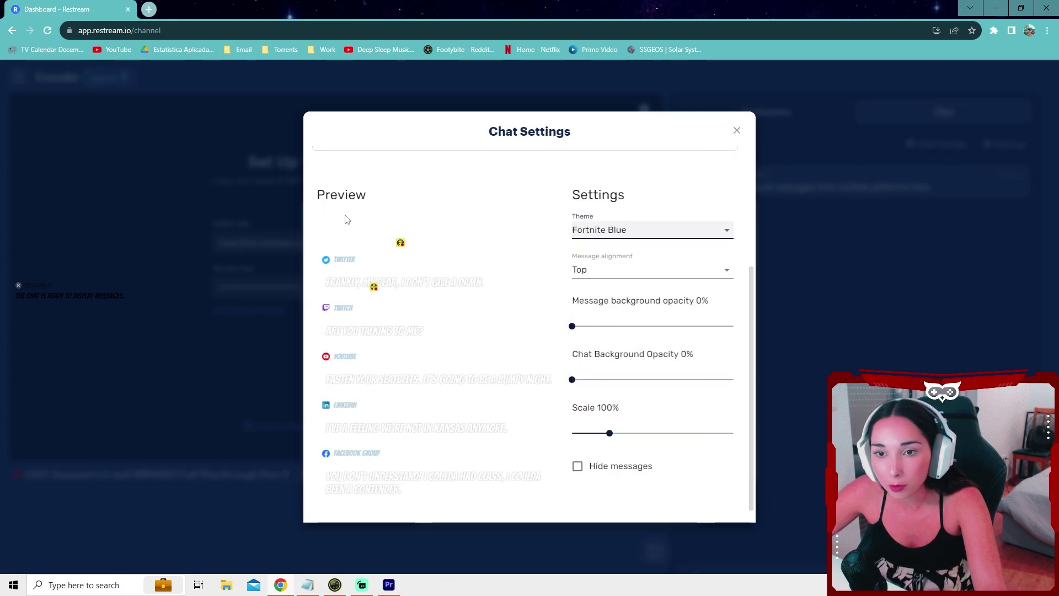
click(649, 231)
click(629, 329)
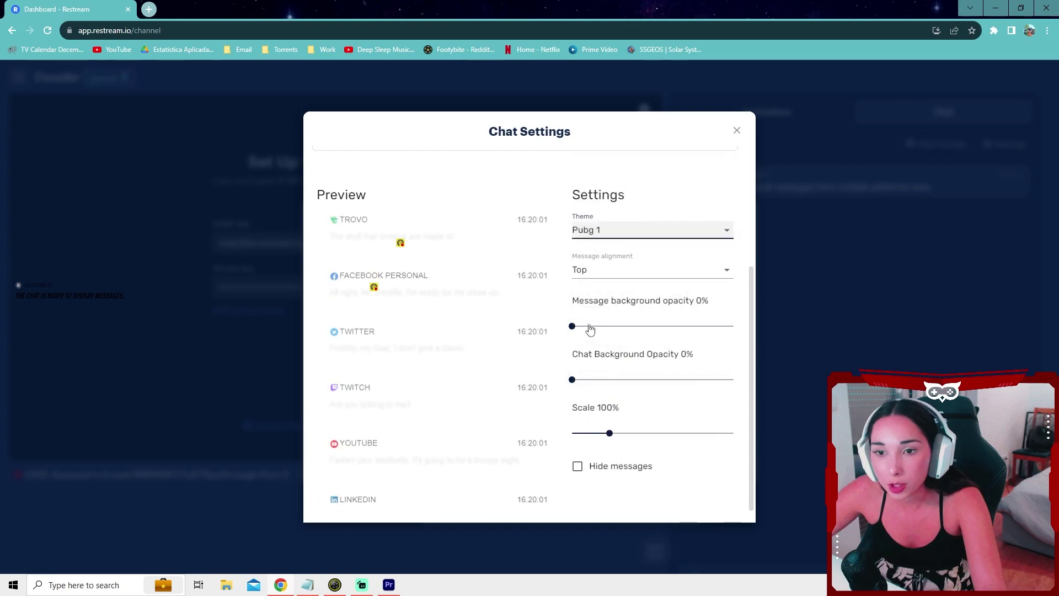
click(628, 232)
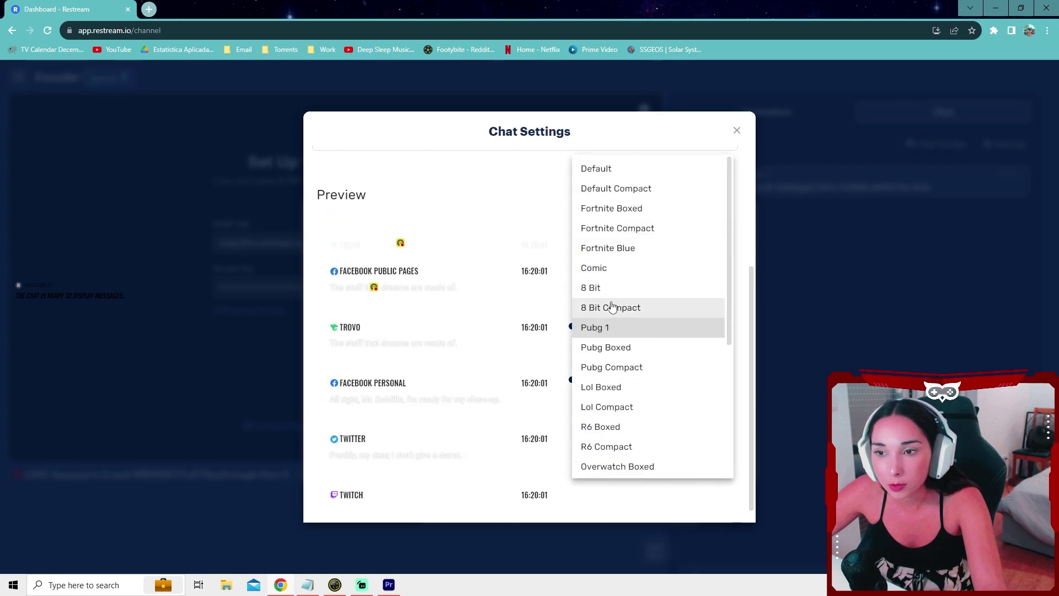
click(591, 276)
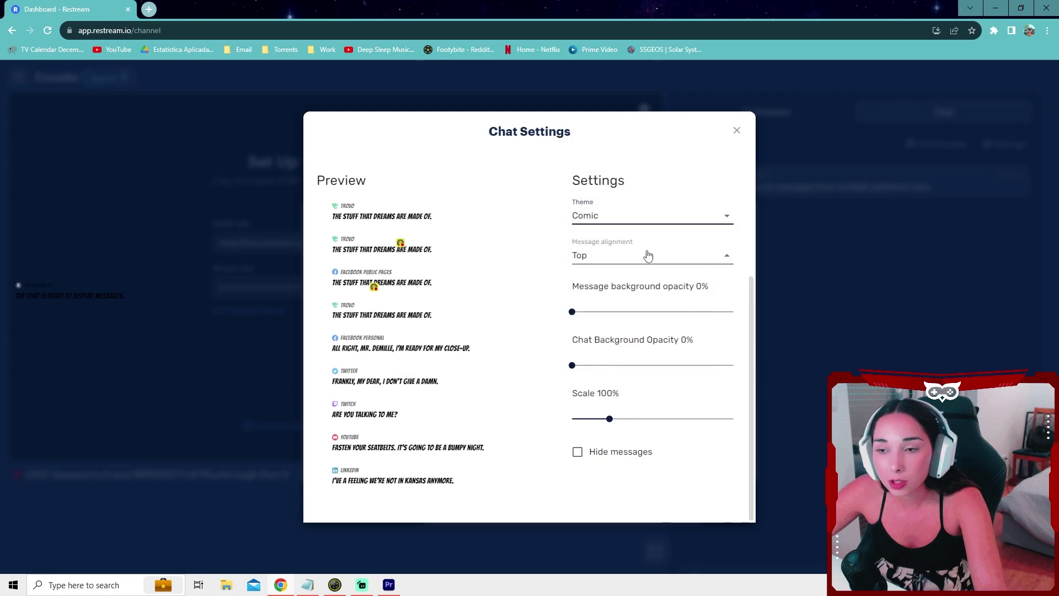
click(613, 255)
click(616, 276)
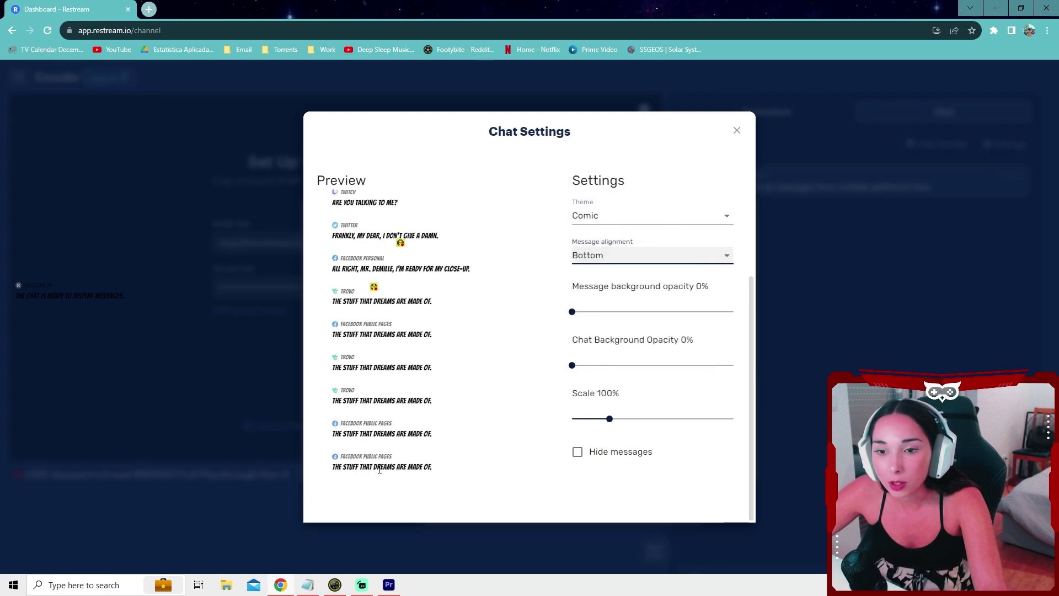
click(615, 258)
click(607, 237)
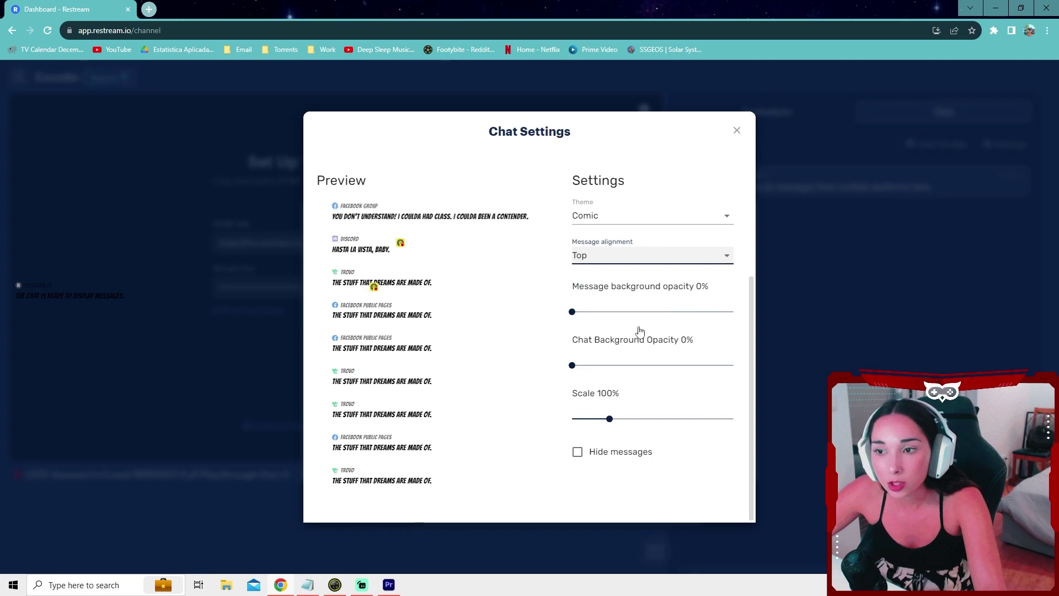
Step: Test message and chat background opacity at 100%, return both to 0%, and try the scale slider
key(Tab)
key(End)
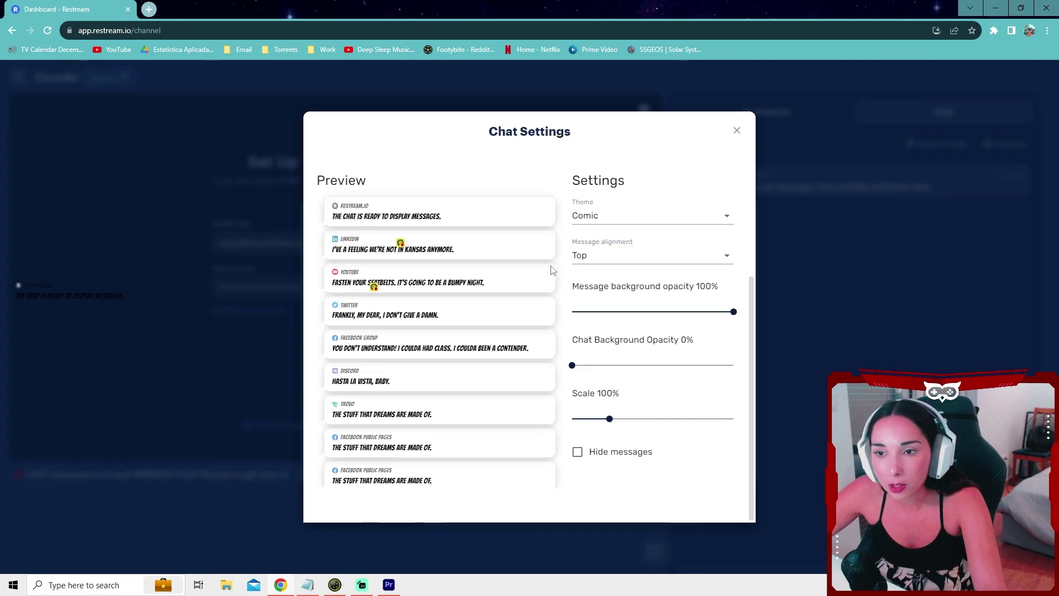
drag(733, 311, 573, 311)
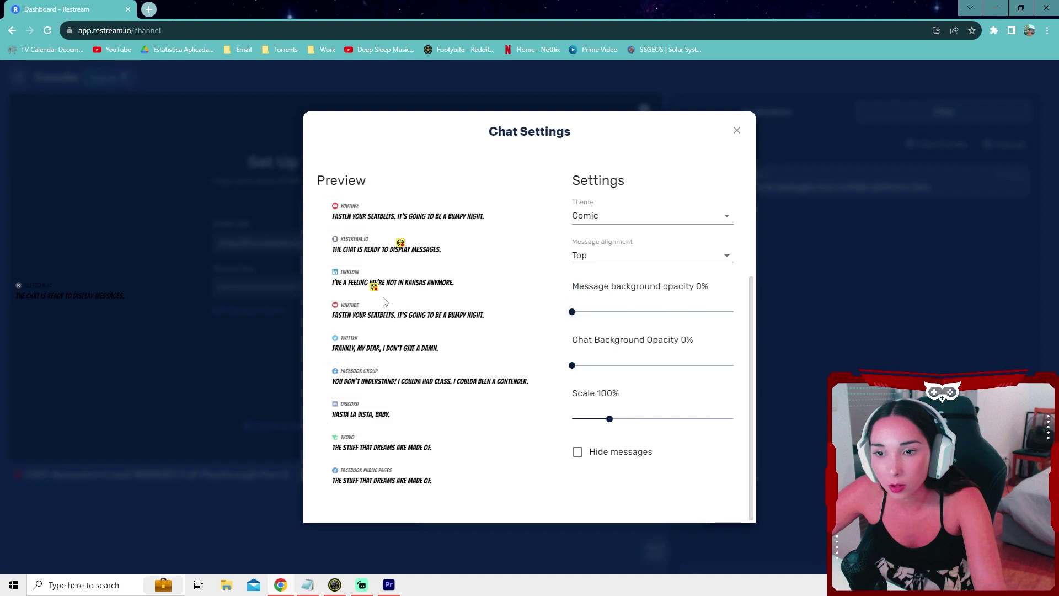
click(684, 365)
key(End)
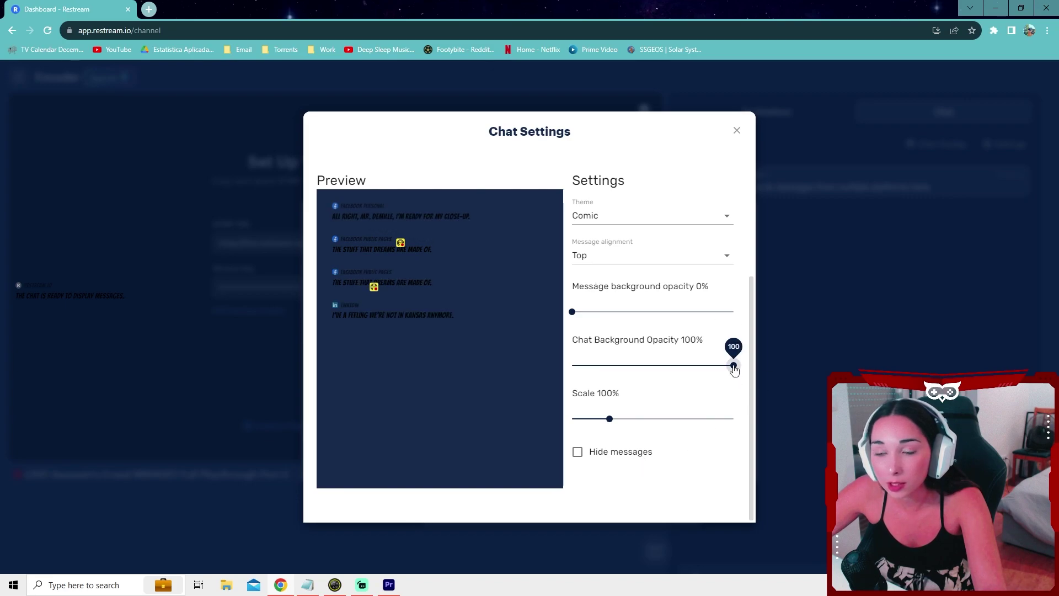
drag(733, 365, 551, 392)
mouse_move(613, 423)
mouse_down()
mouse_move(572, 422)
mouse_move(610, 432)
mouse_up()
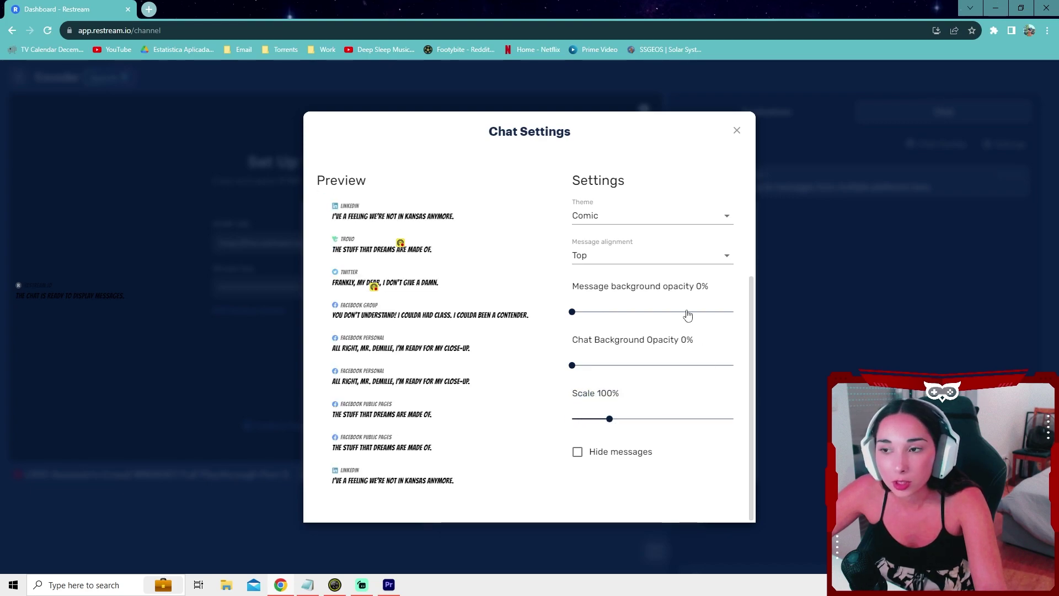
Step: Close Chat Settings with backgrounds at 0% and scale at 100%, then open a new browser tab
scroll(602, 368, up, 1)
scroll(602, 368, up, 2)
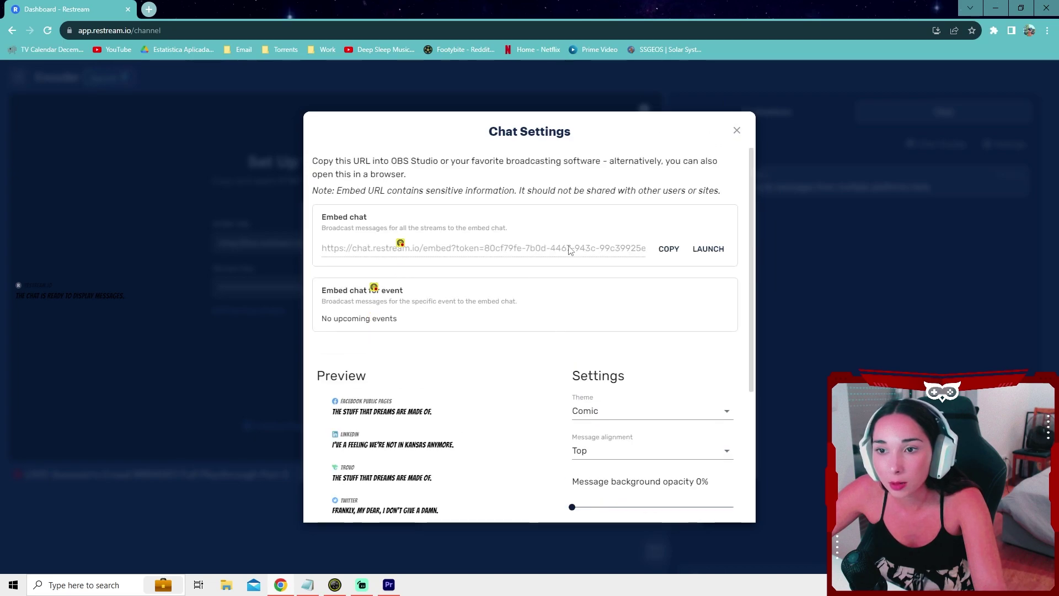
click(737, 130)
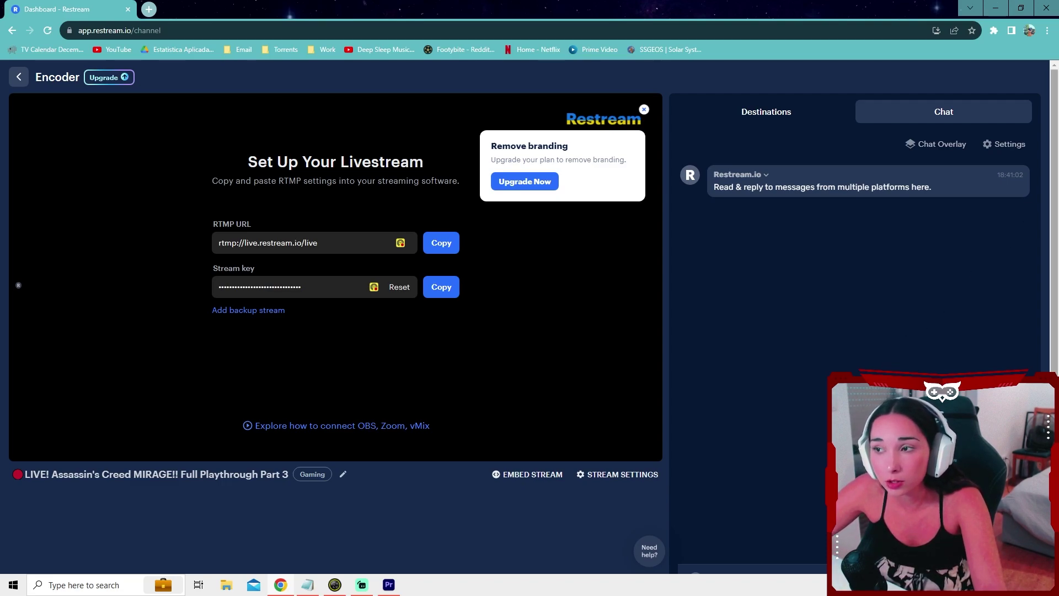
click(148, 9)
text(twitch.tv)
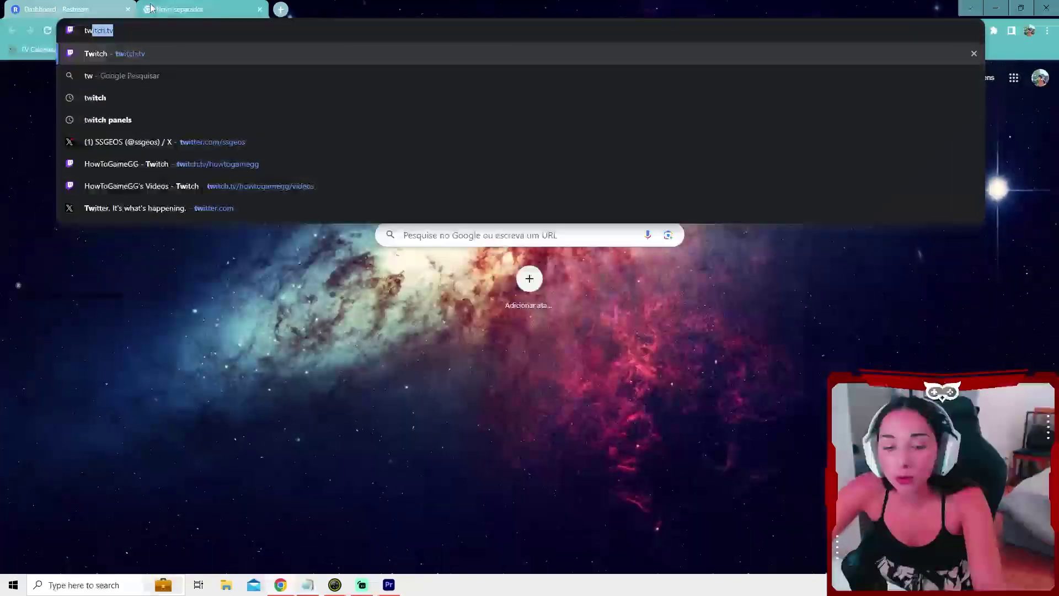
key(Return)
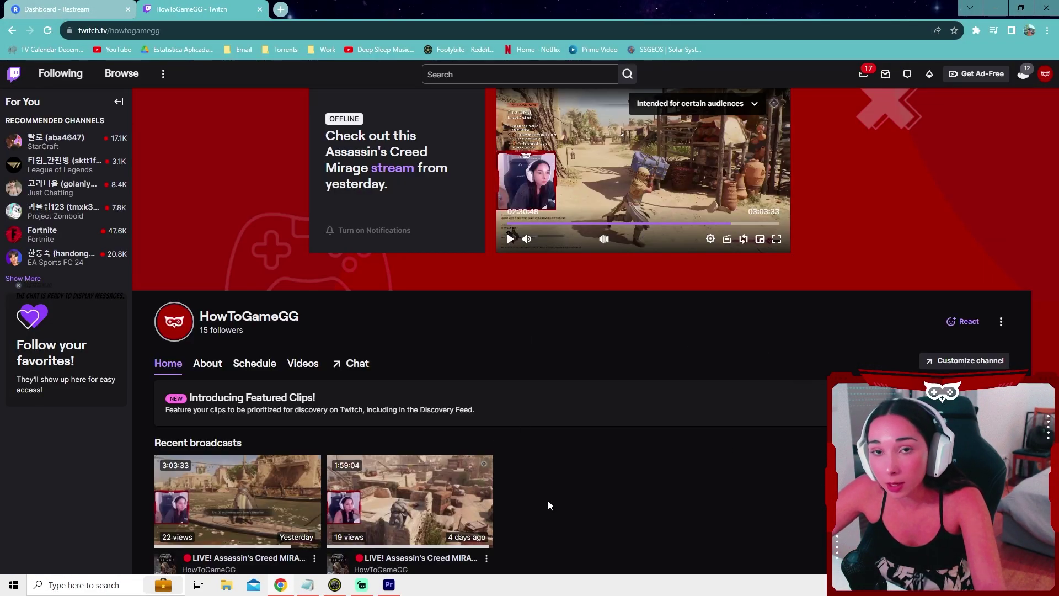
click(60, 9)
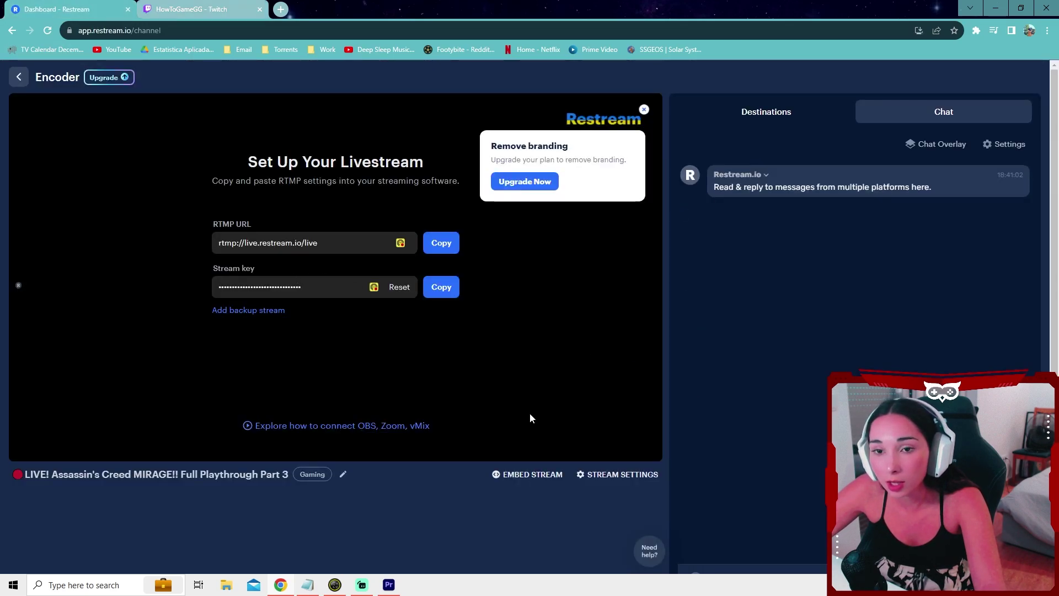
click(193, 9)
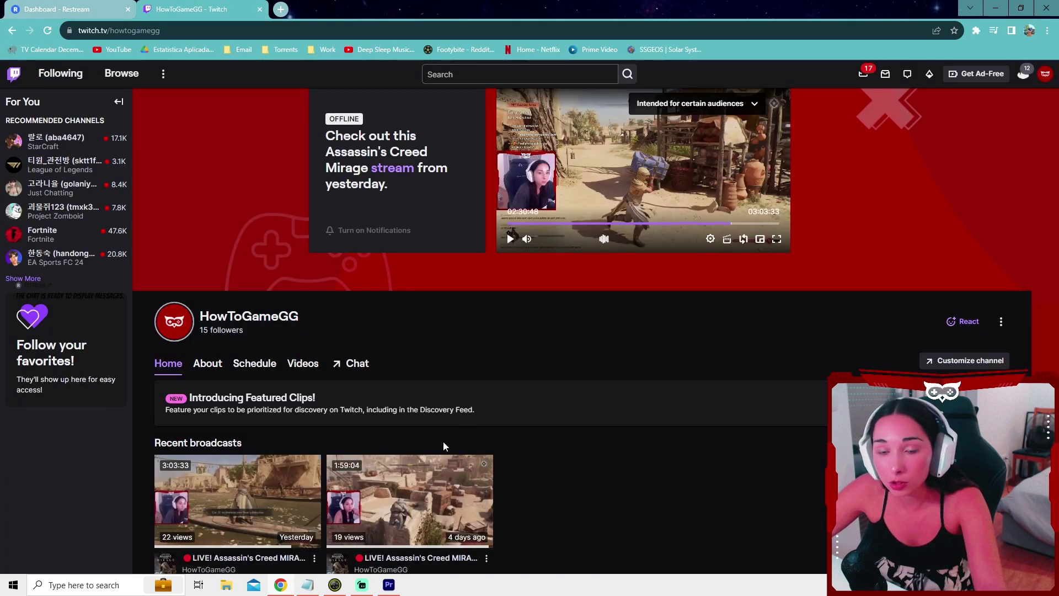
click(281, 8)
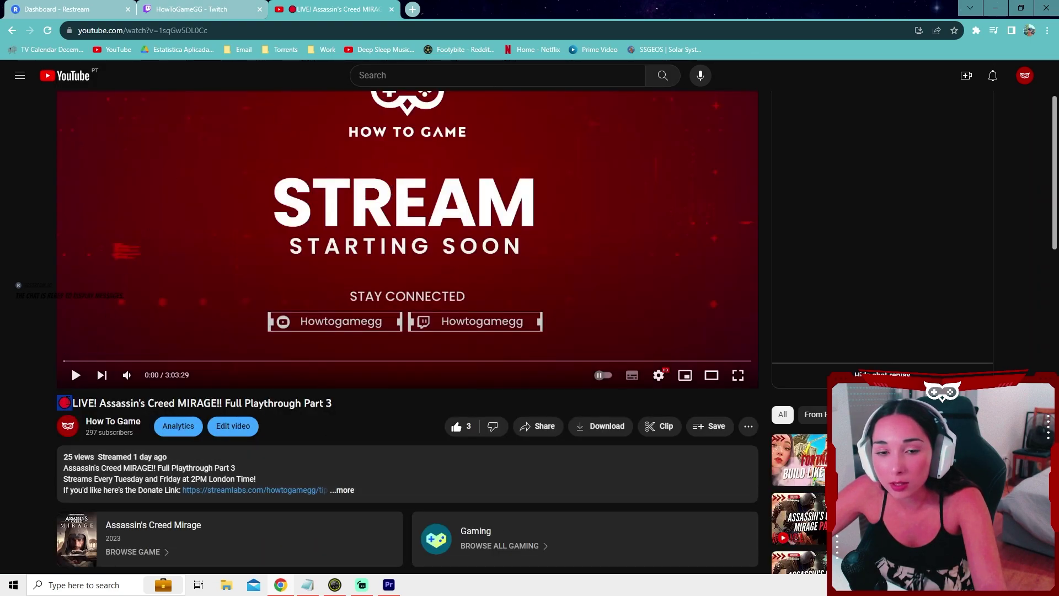
Step: Open the Part 3 stream's Edit video details from below the player
scroll(356, 445, down, 2)
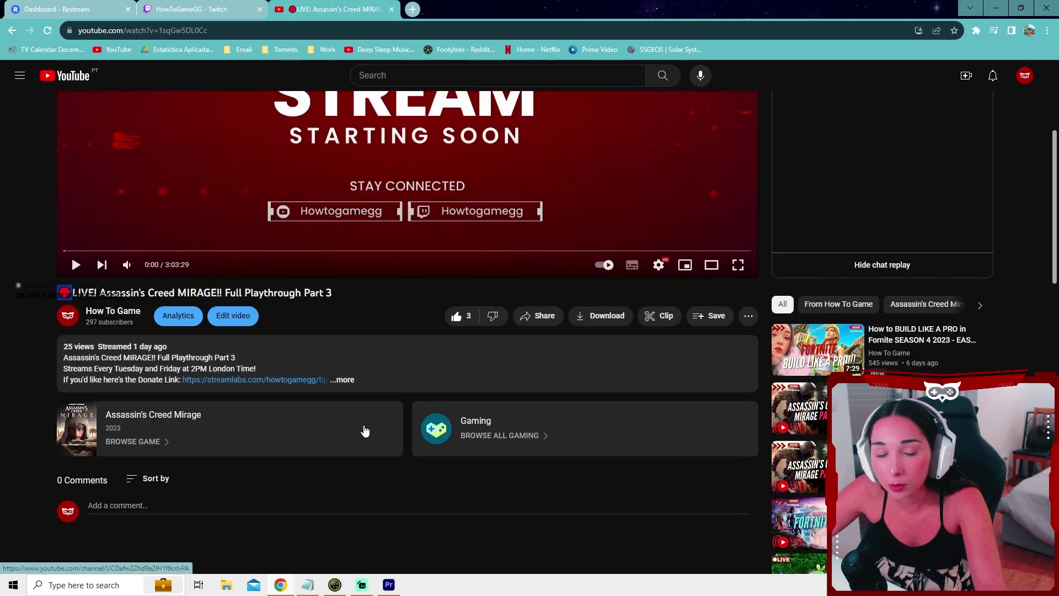
click(246, 320)
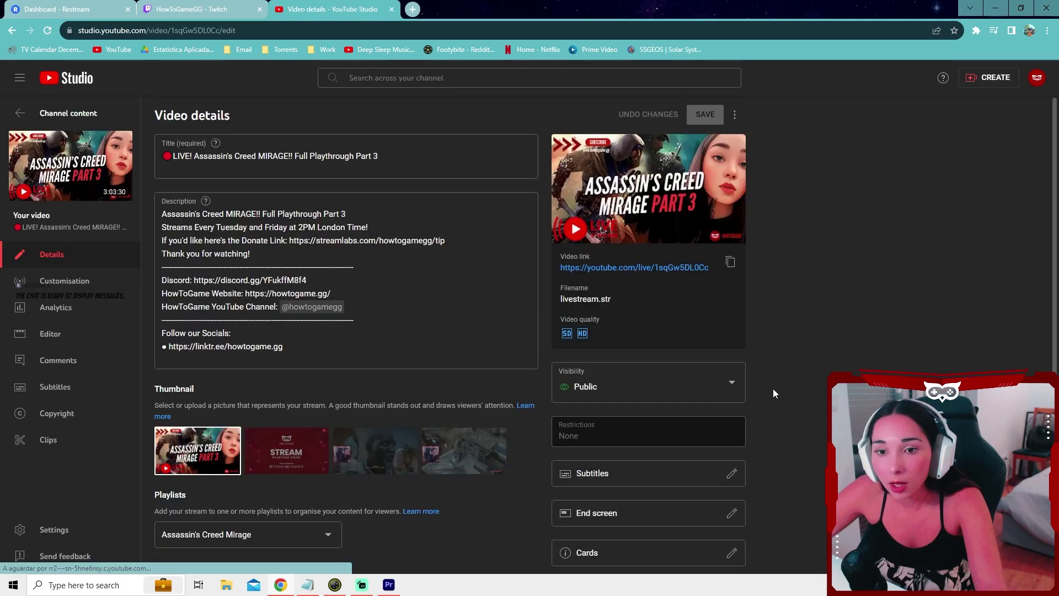
Step: Scroll through the Part 3 video details in Studio, then switch back to the Restream dashboard
scroll(219, 425, down, 1)
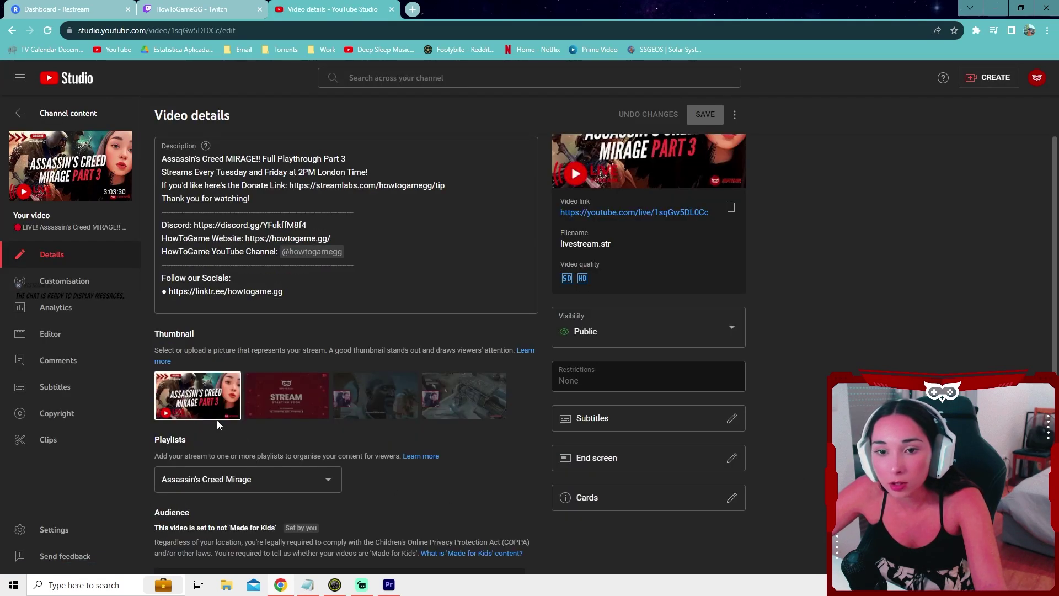
scroll(201, 395, down, 3)
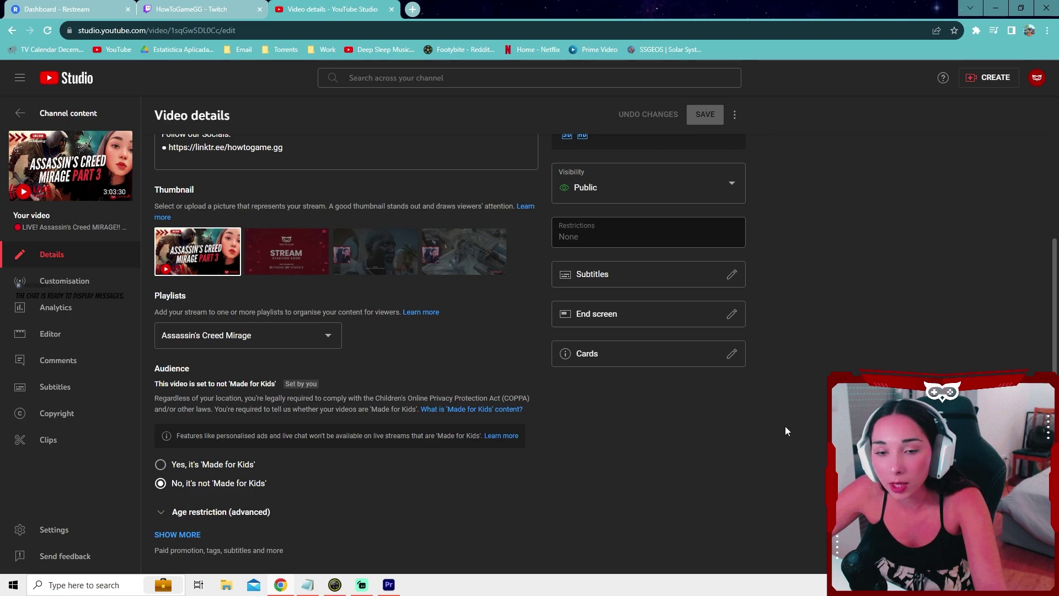
scroll(512, 424, up, 4)
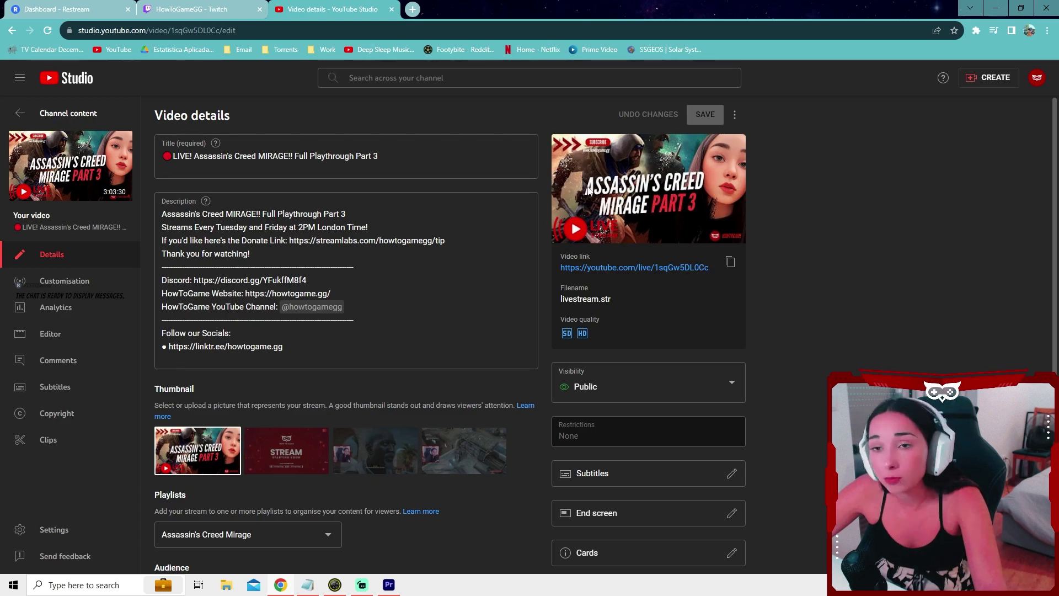
click(88, 8)
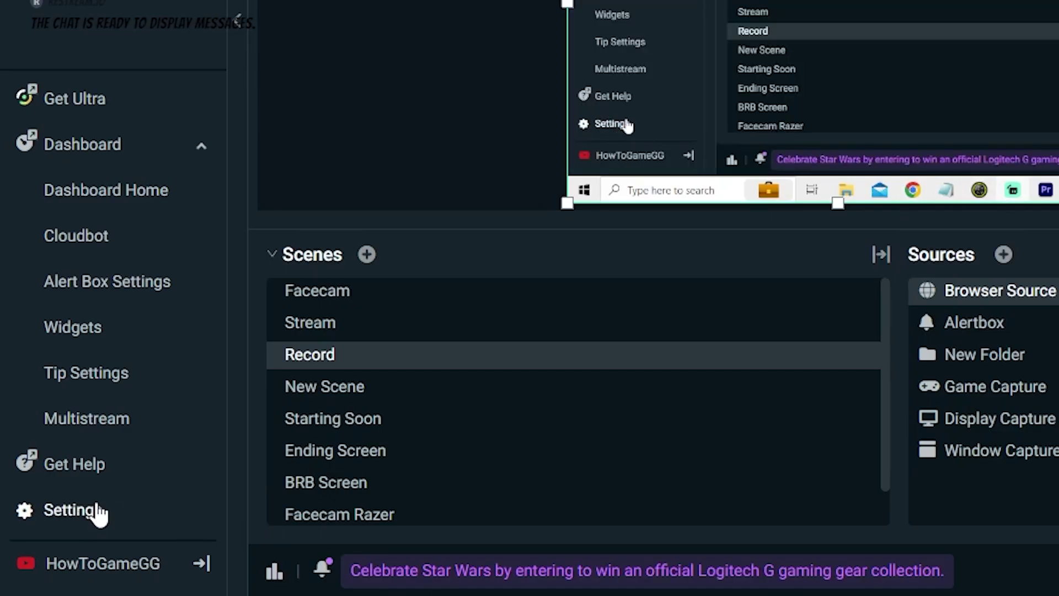
Step: Open Settings > Output to view the AMD HW H.264, CBR streaming options and bitrate
click(94, 513)
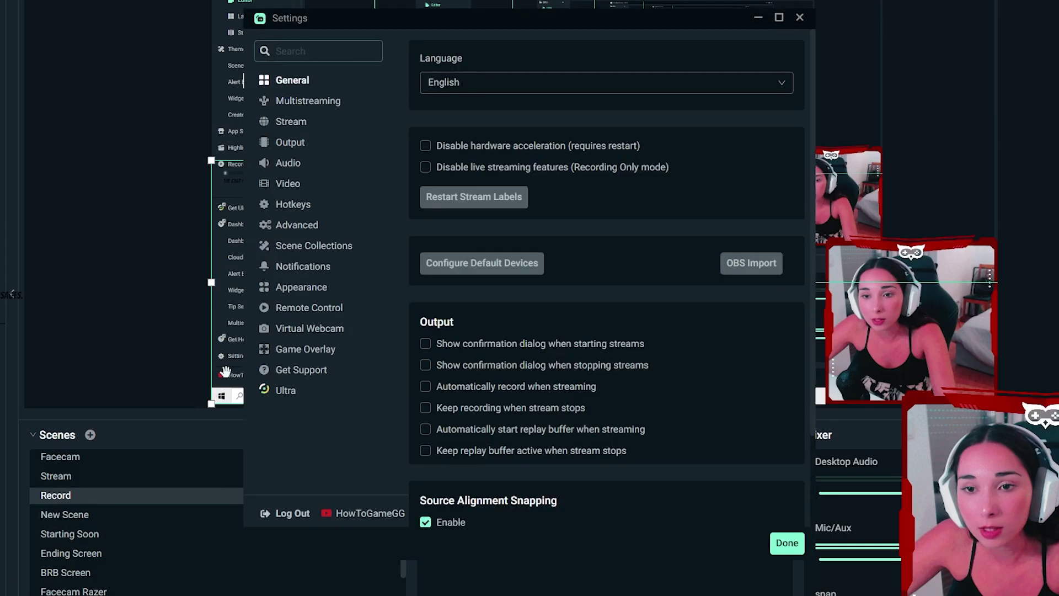
click(291, 142)
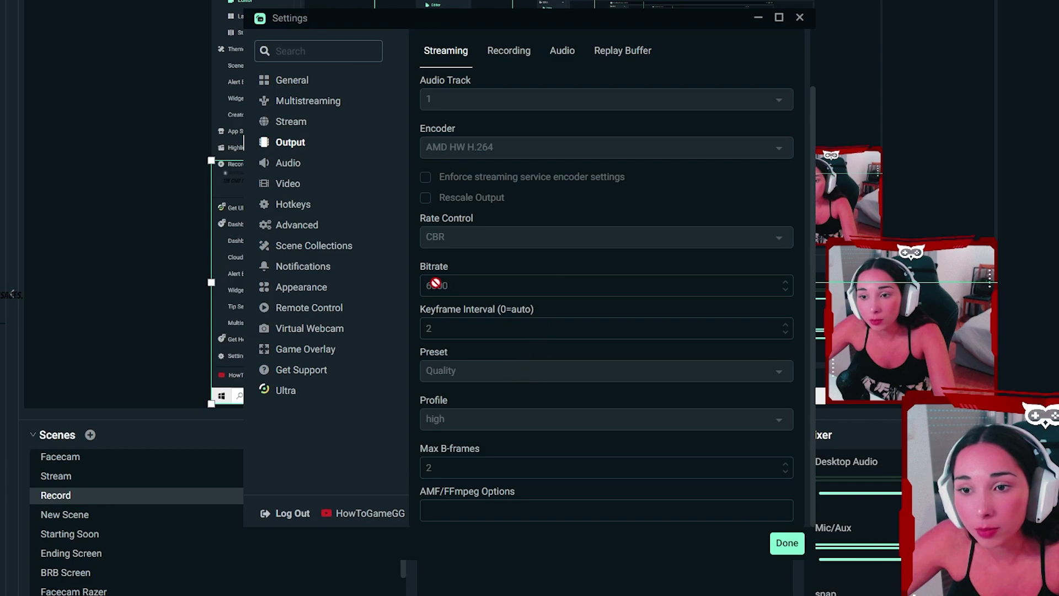